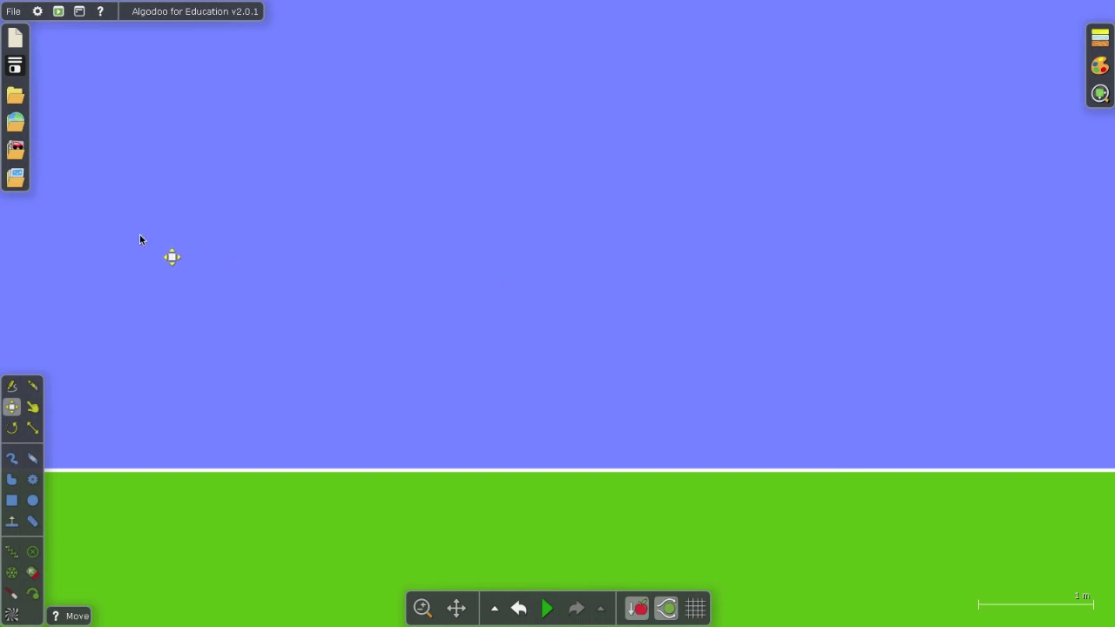
Look through the lessons window and the Algobox featured scenes, then close them
left_click(17, 178)
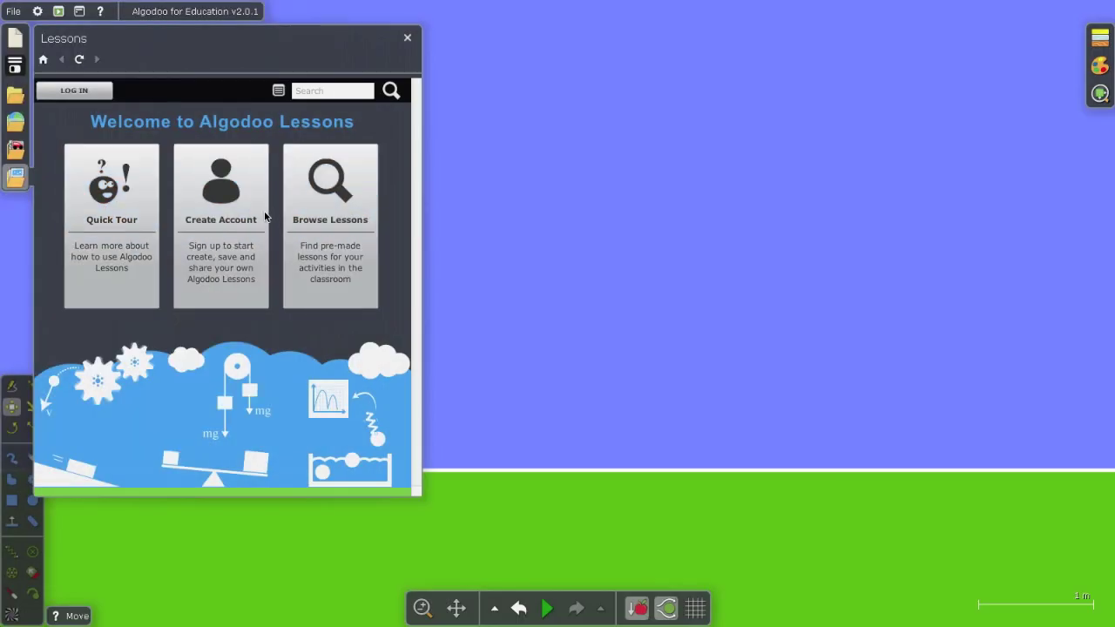
left_click(17, 179)
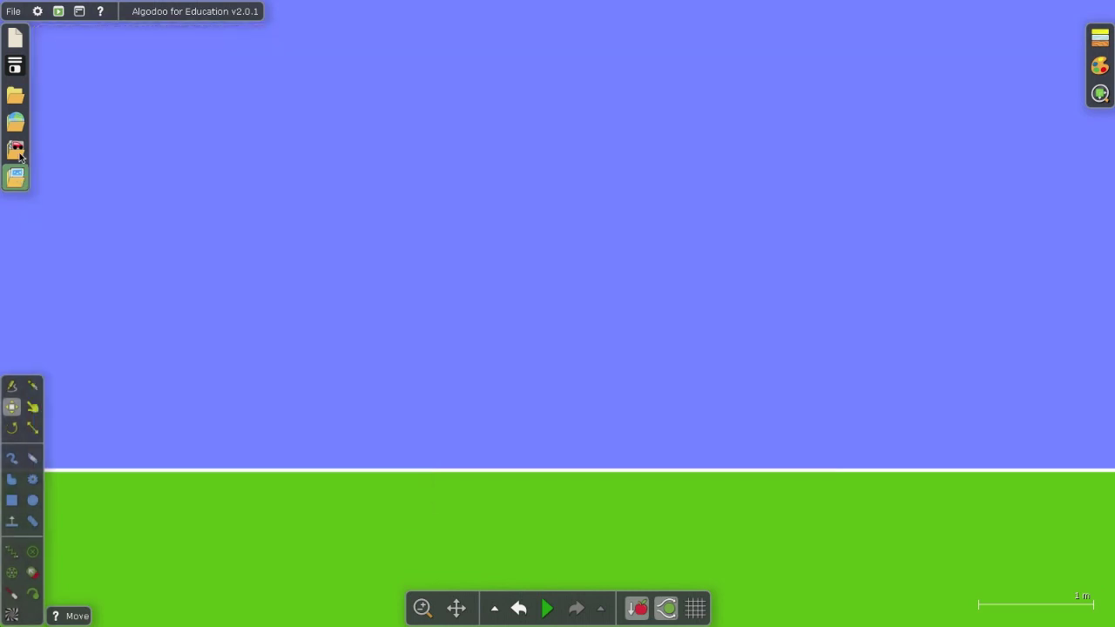
left_click(16, 122)
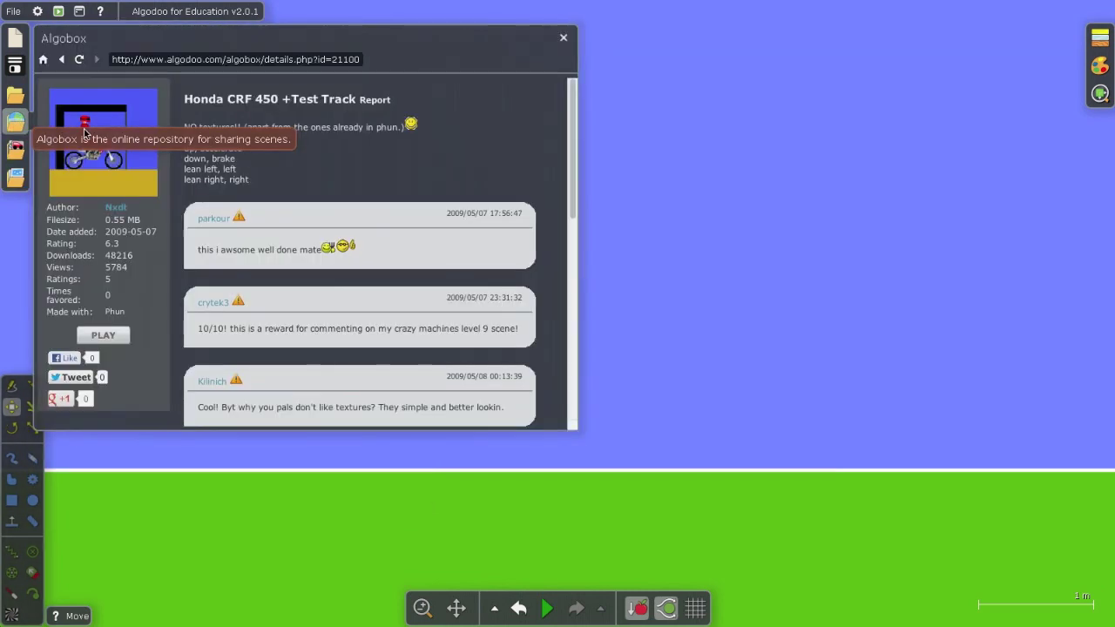
left_click(42, 60)
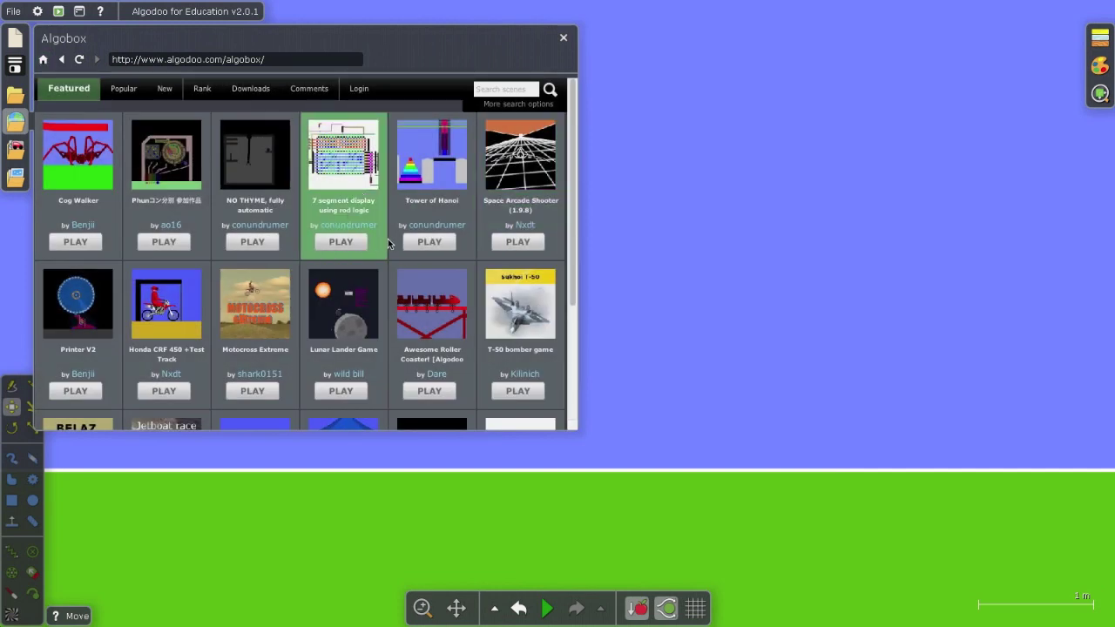
scroll(388, 239, "down", 3)
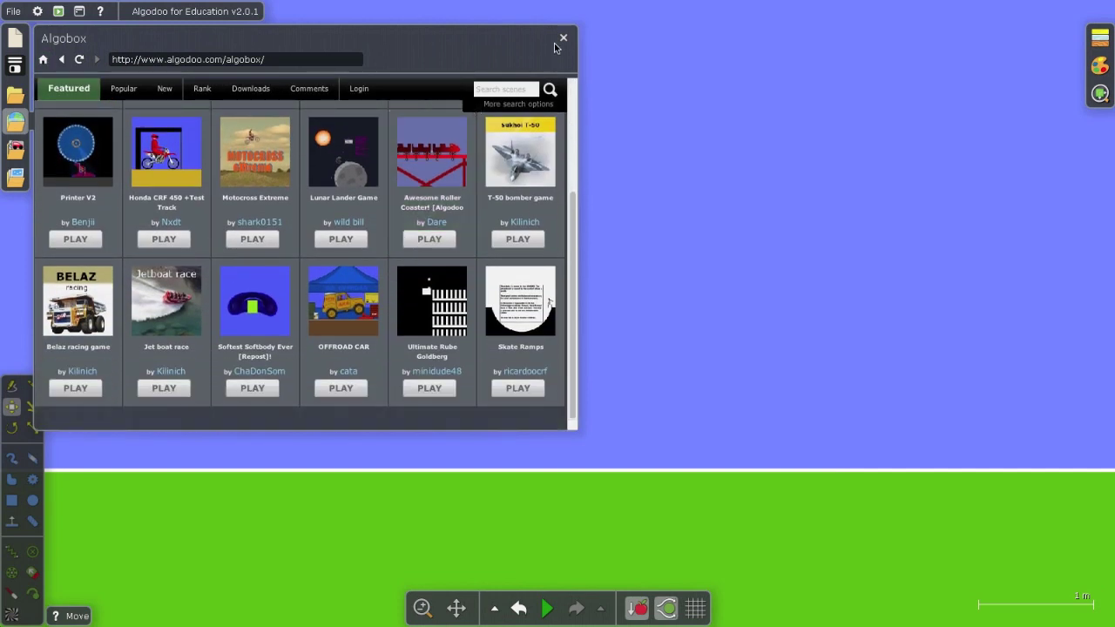
left_click(564, 40)
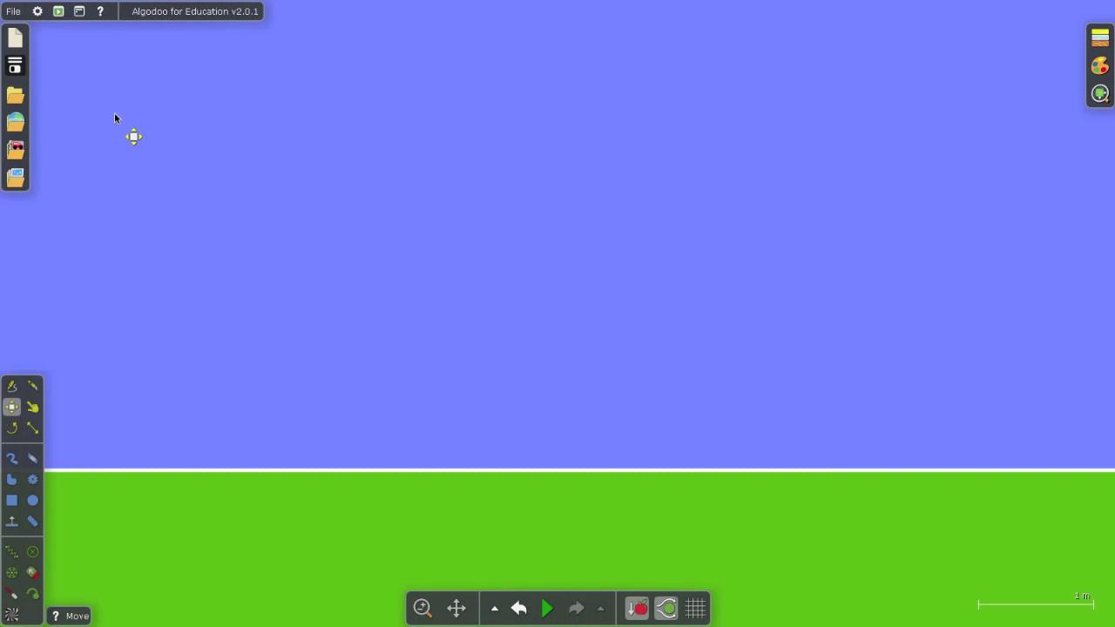
Paint a thick purple U-shaped container above the ground with the Brush
left_click(19, 70)
left_click(12, 459)
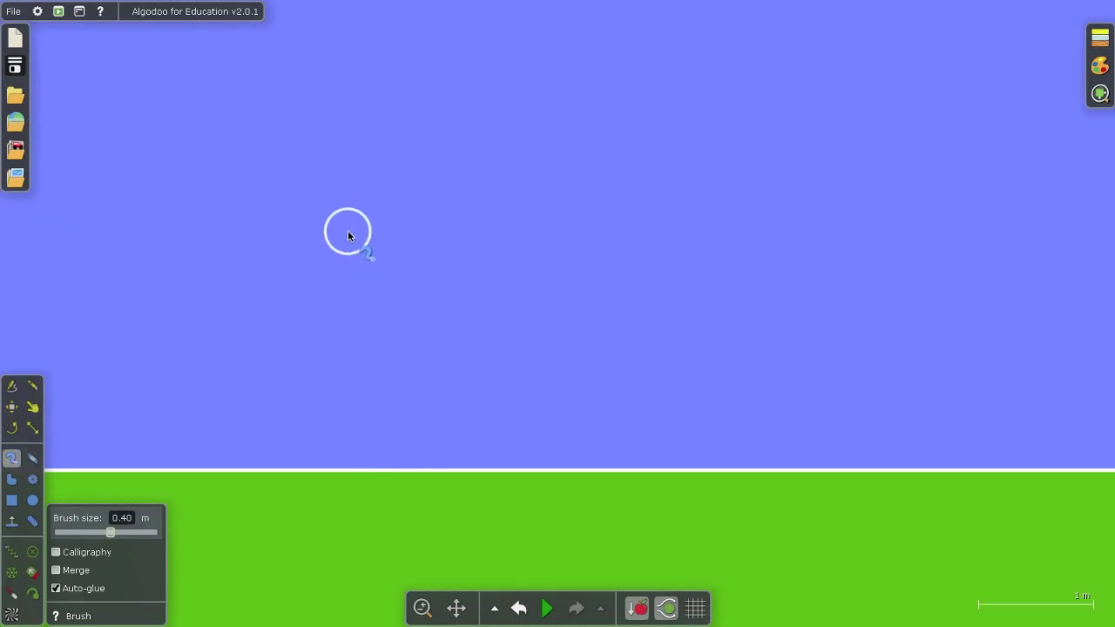
mouse_move(348, 232)
left_mouse_down()
mouse_move(350, 393)
mouse_move(479, 428)
mouse_move(784, 428)
mouse_move(766, 225)
mouse_move(754, 229)
left_mouse_up()
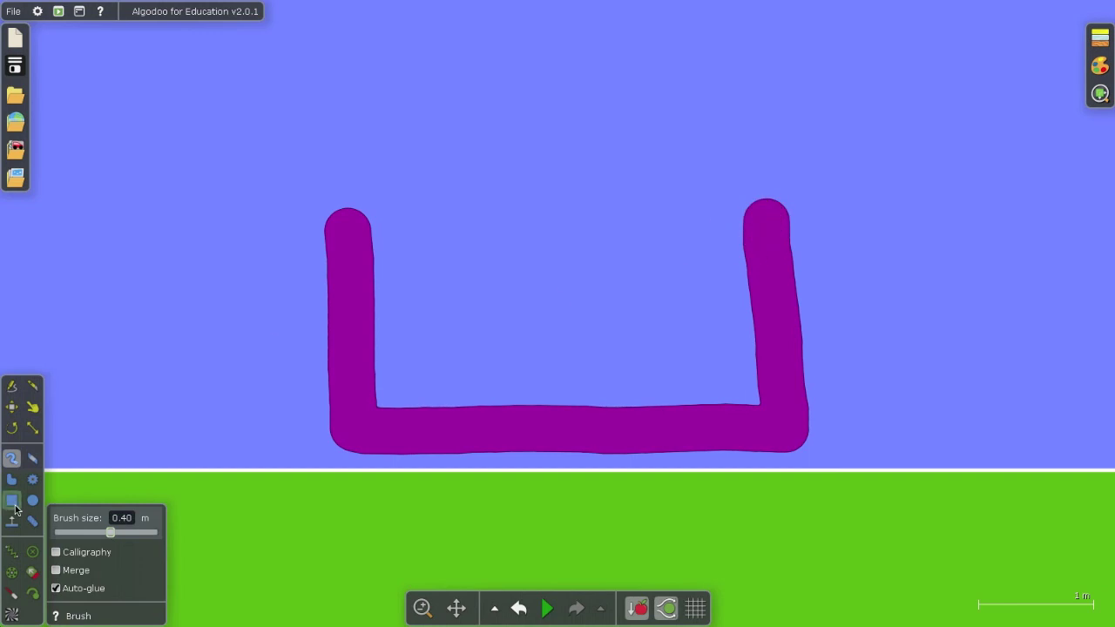
Draw a wide green 2.71 m × 1.23 m box inside the container's opening
left_click(12, 501)
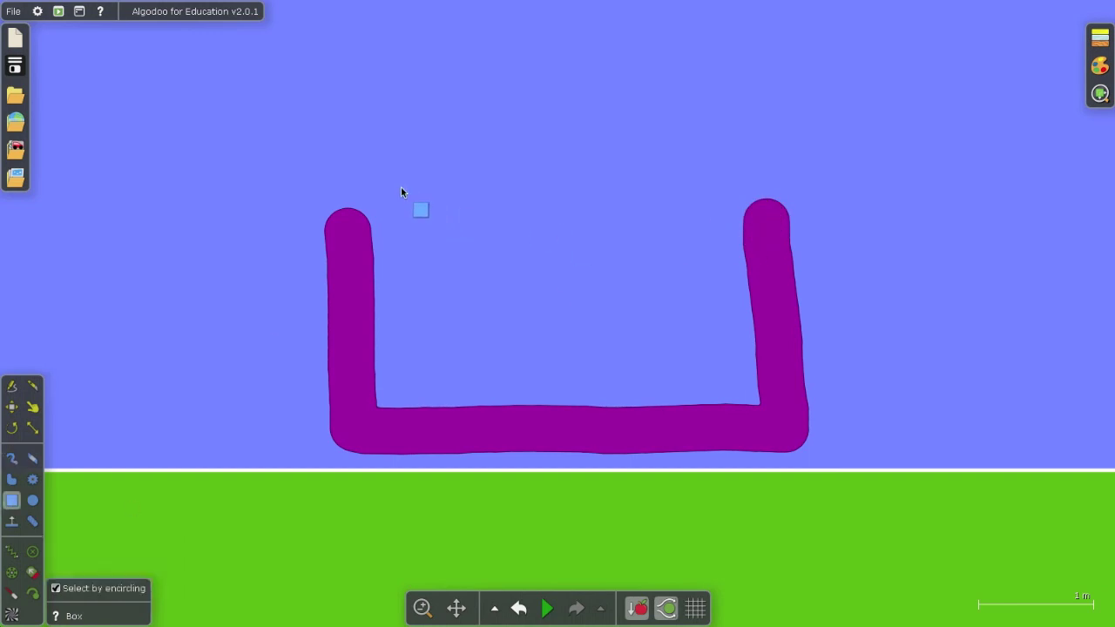
left_click_drag(400, 187, 719, 345)
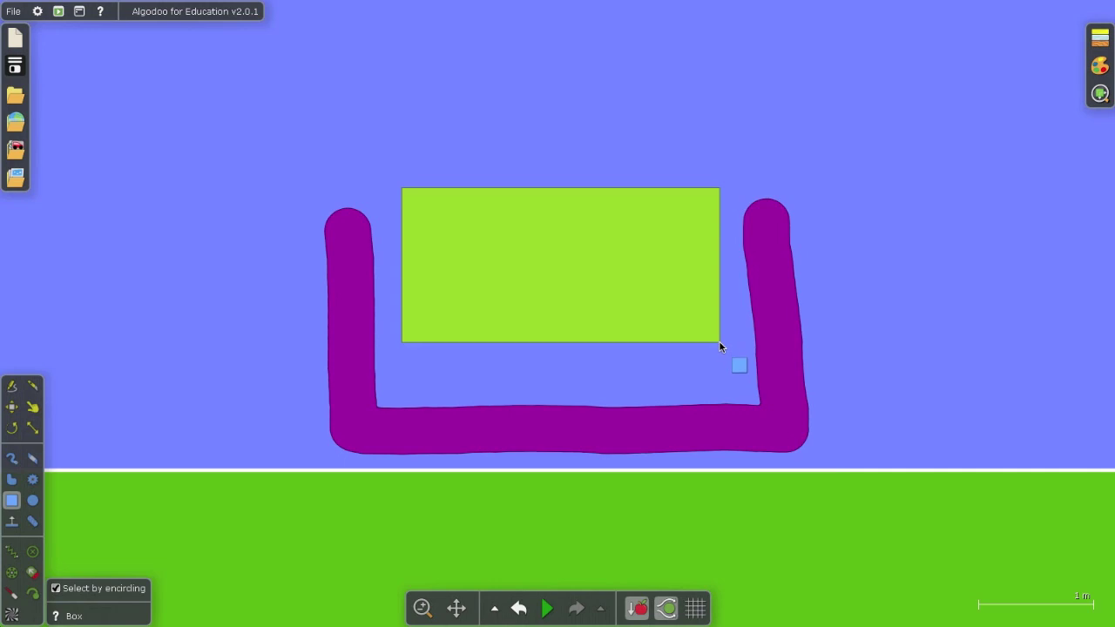
right_click(622, 262)
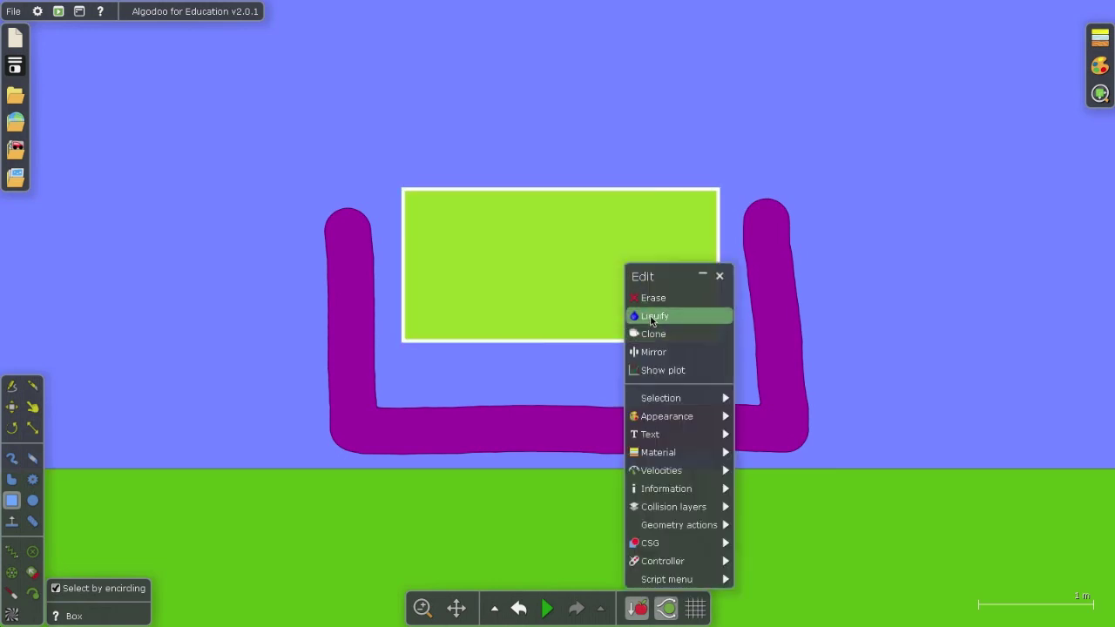
Liquify the green box, let the water pour into the container, then pause
left_click(650, 316)
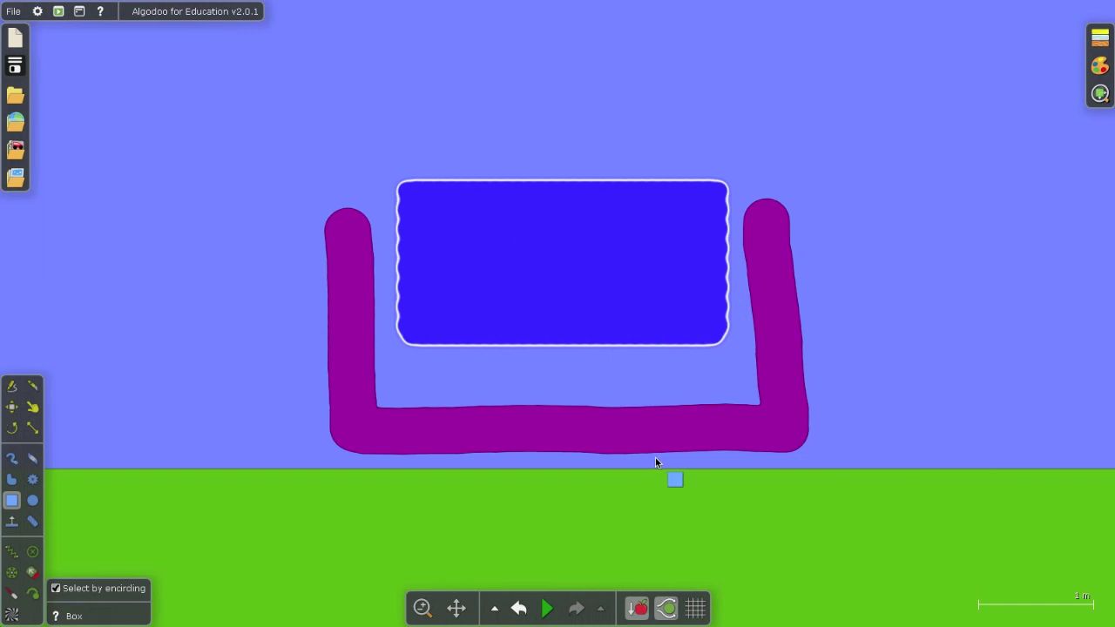
left_click(547, 607)
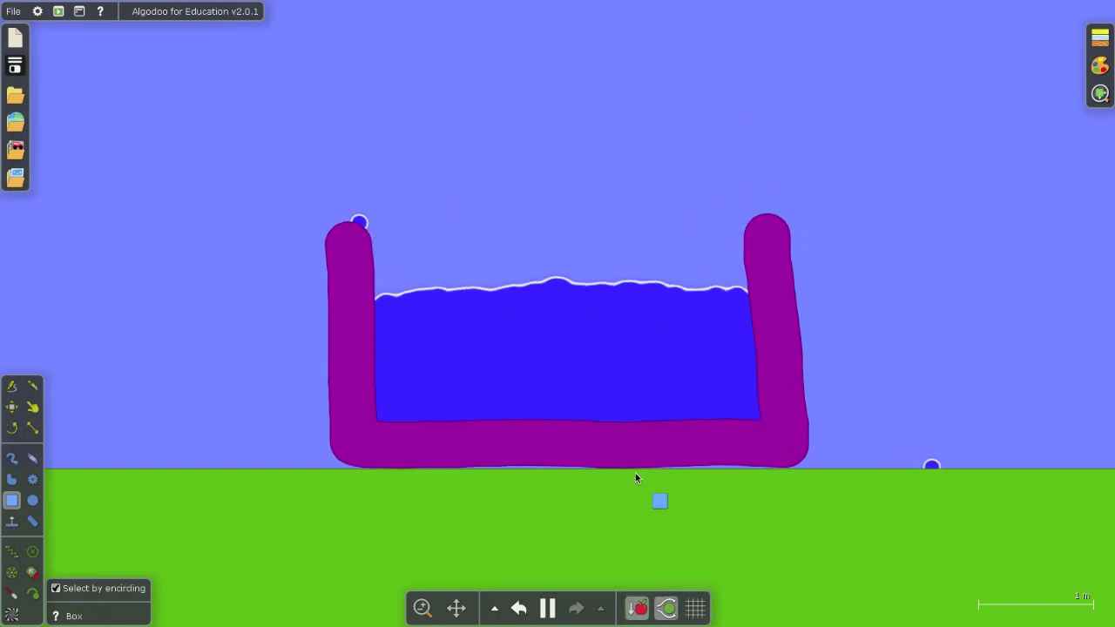
left_click(547, 609)
left_click(8, 503)
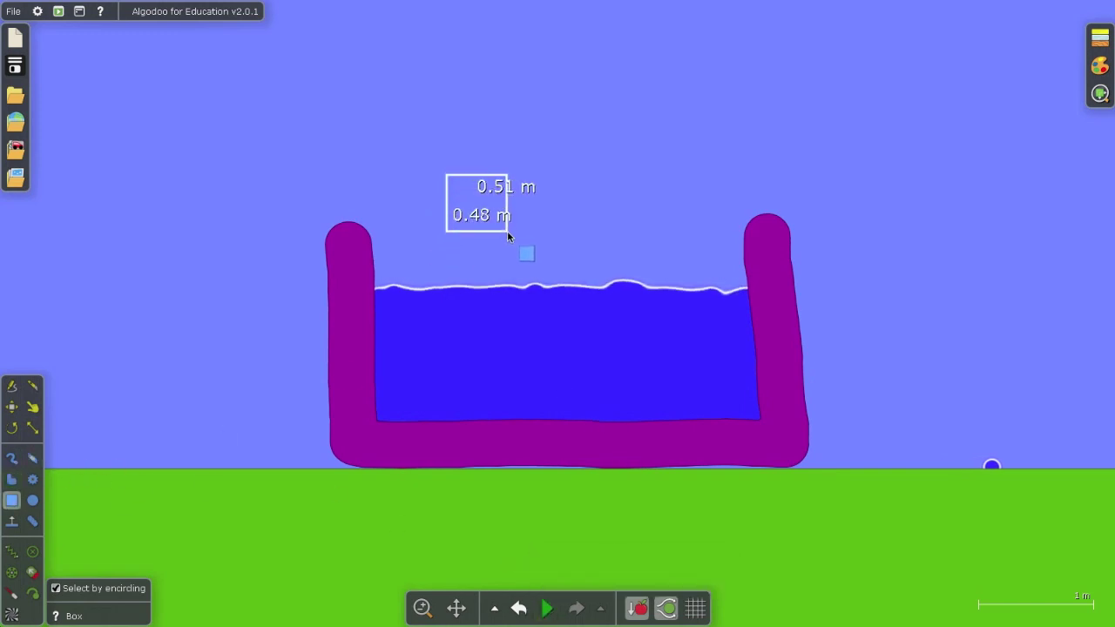
Draw a small box above the water and clone it into three boxes
left_click_drag(506, 232, 506, 237)
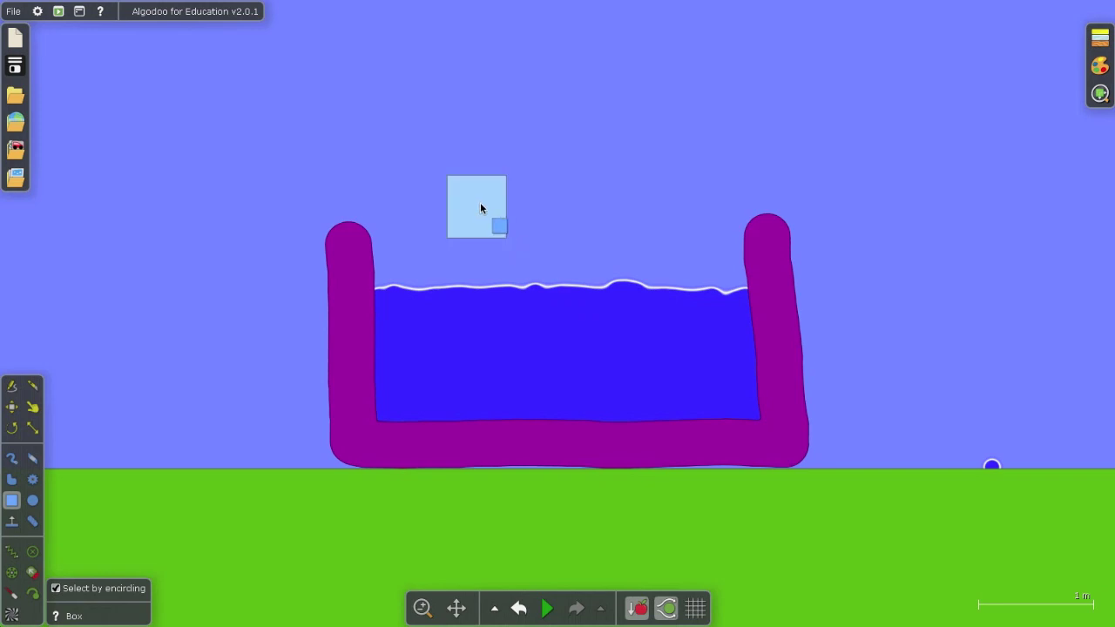
right_click(480, 208)
left_click(538, 273)
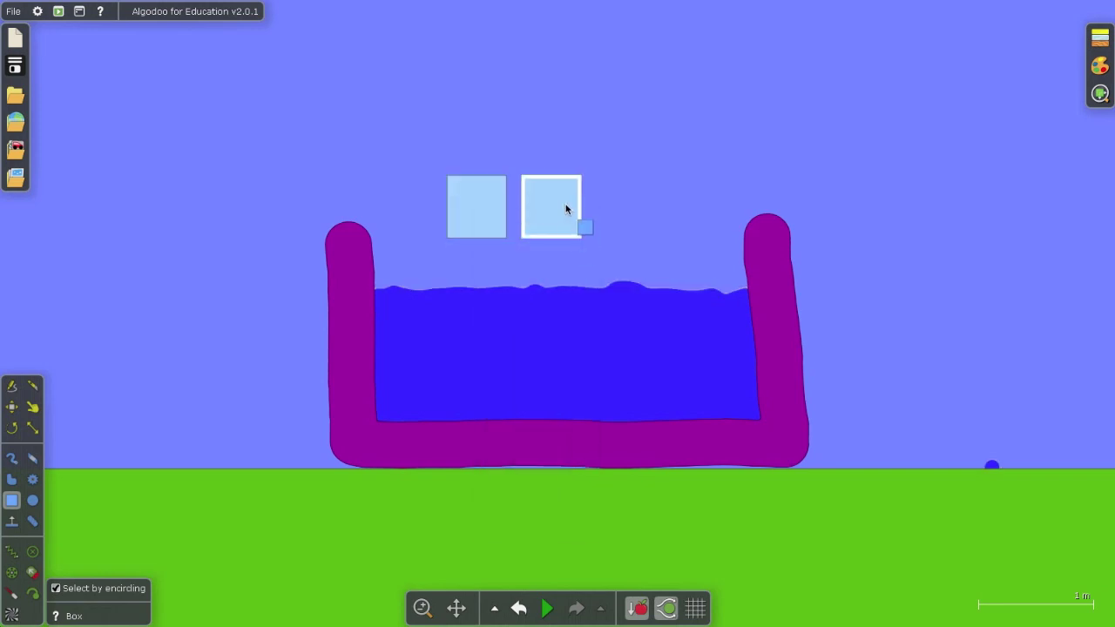
right_click(565, 204)
left_click(599, 275)
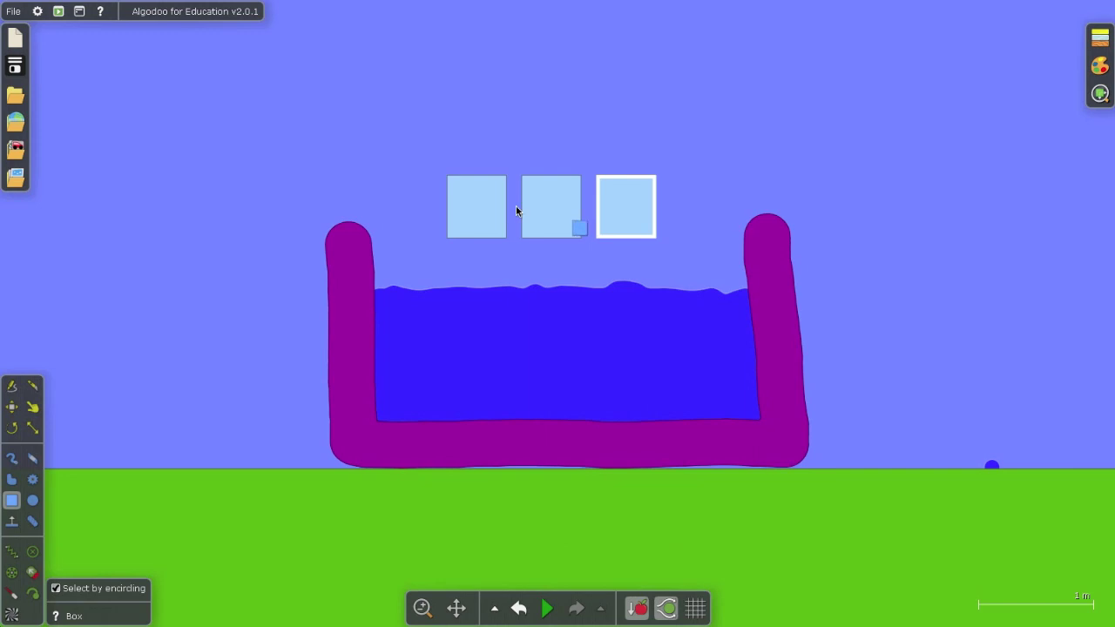
Make the leftmost small box steel and the middle box wood
left_click(473, 209)
right_click(474, 206)
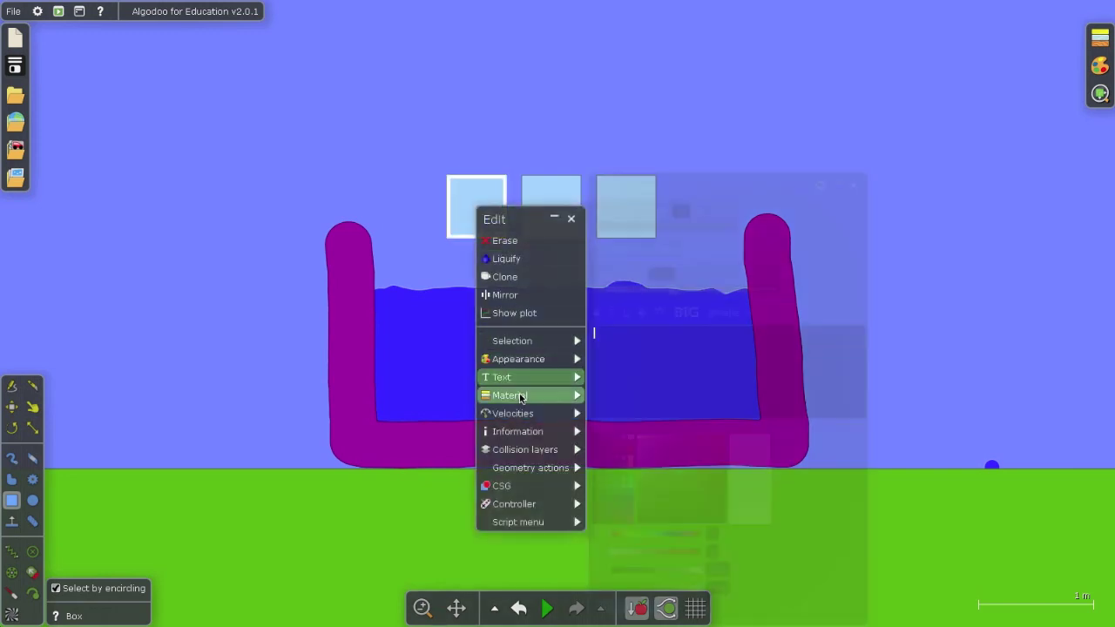
mouse_move(521, 398)
left_click(650, 334)
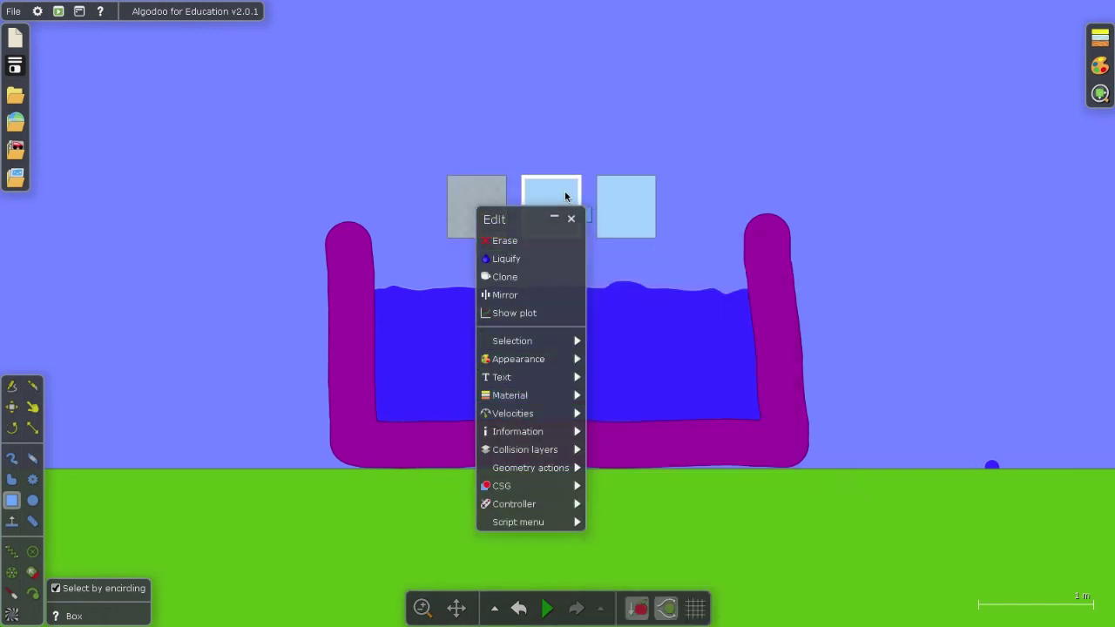
left_click(552, 190)
right_click(552, 189)
mouse_move(596, 389)
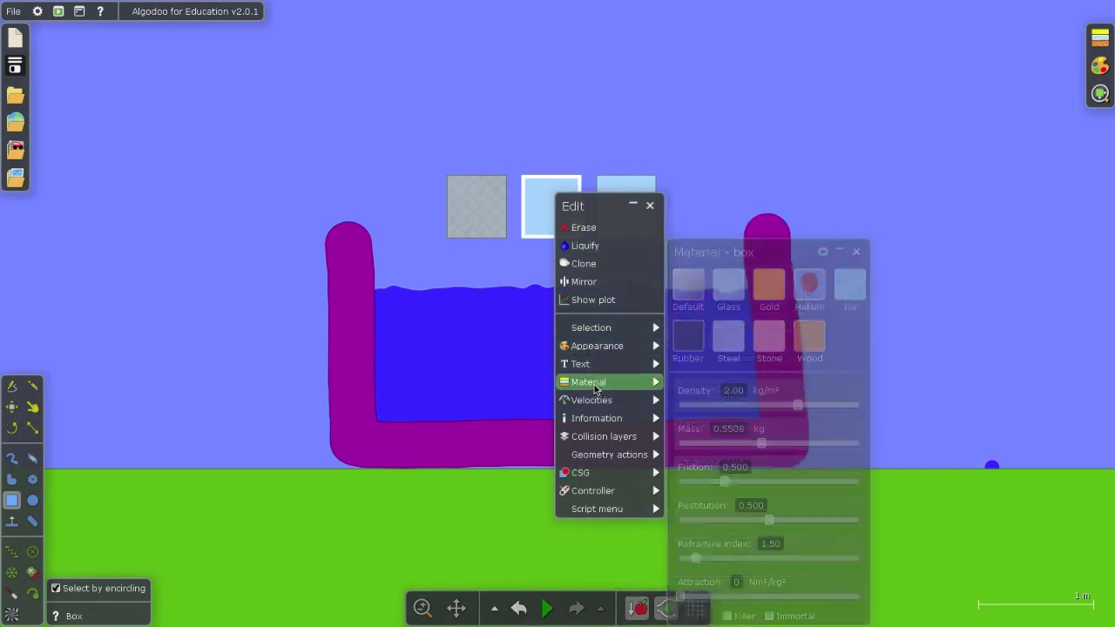
left_click(799, 359)
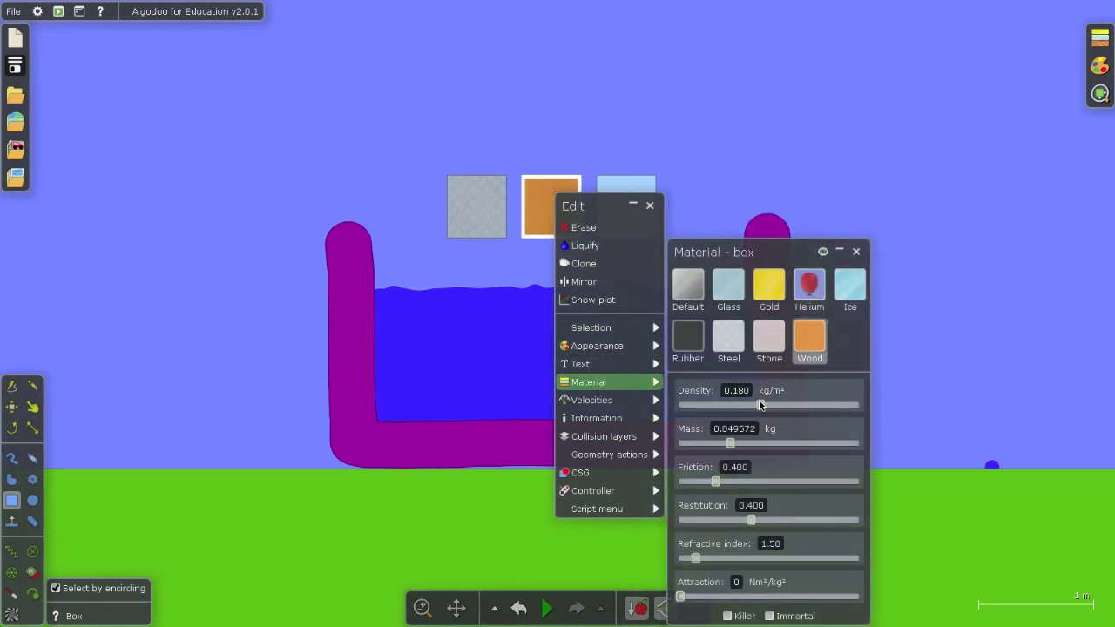
Set the light-blue box's material to Ice and run the simulation so the boxes fall
left_click(618, 187)
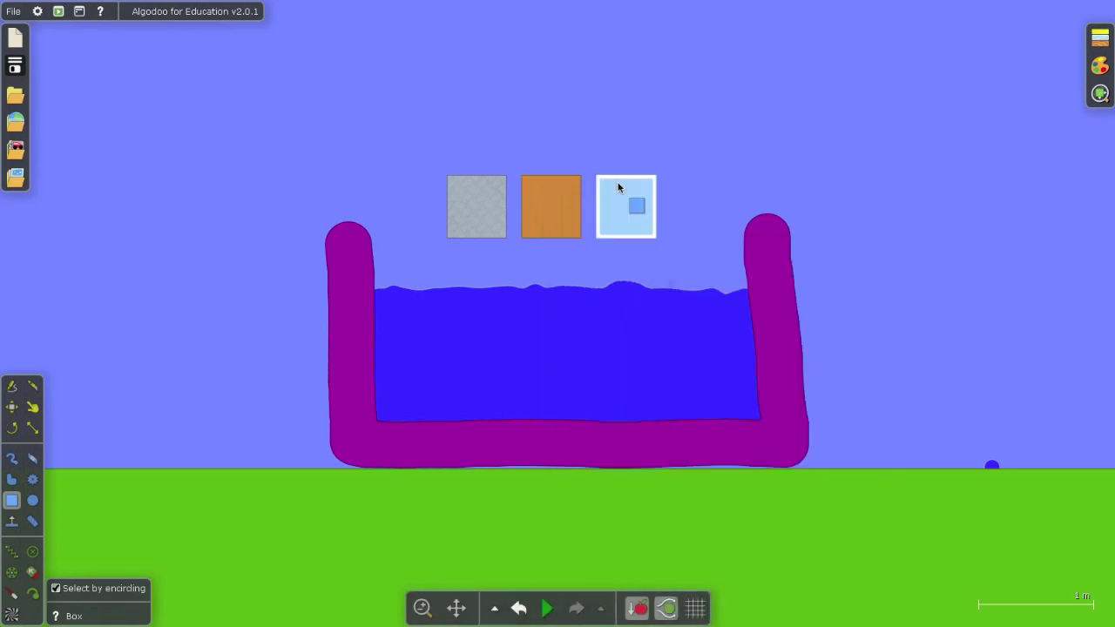
right_click(618, 186)
left_click(653, 374)
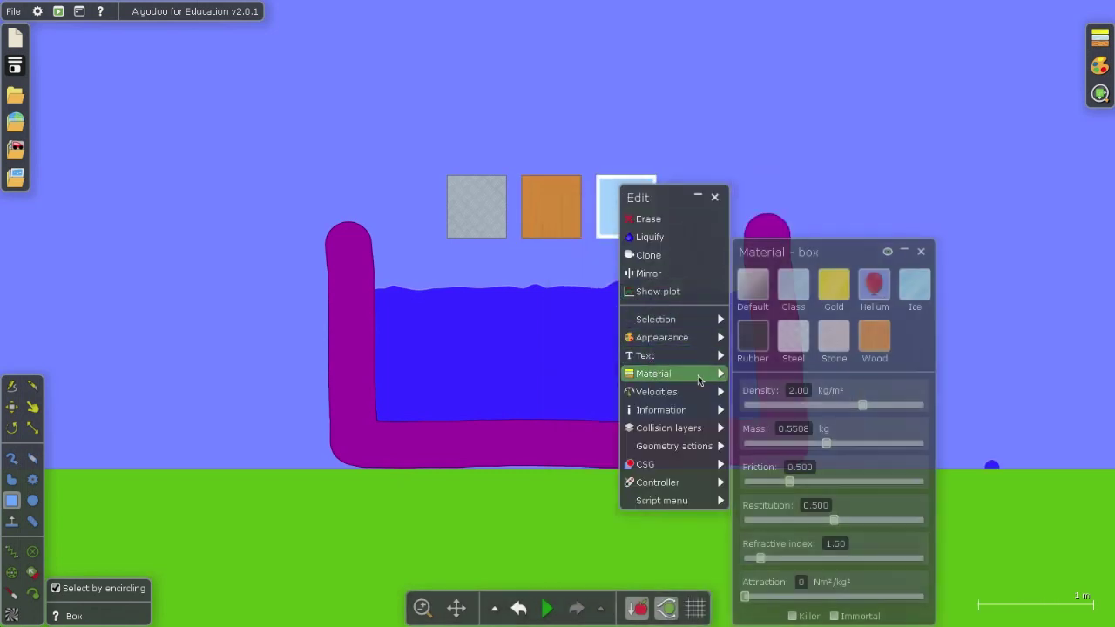
left_click(915, 287)
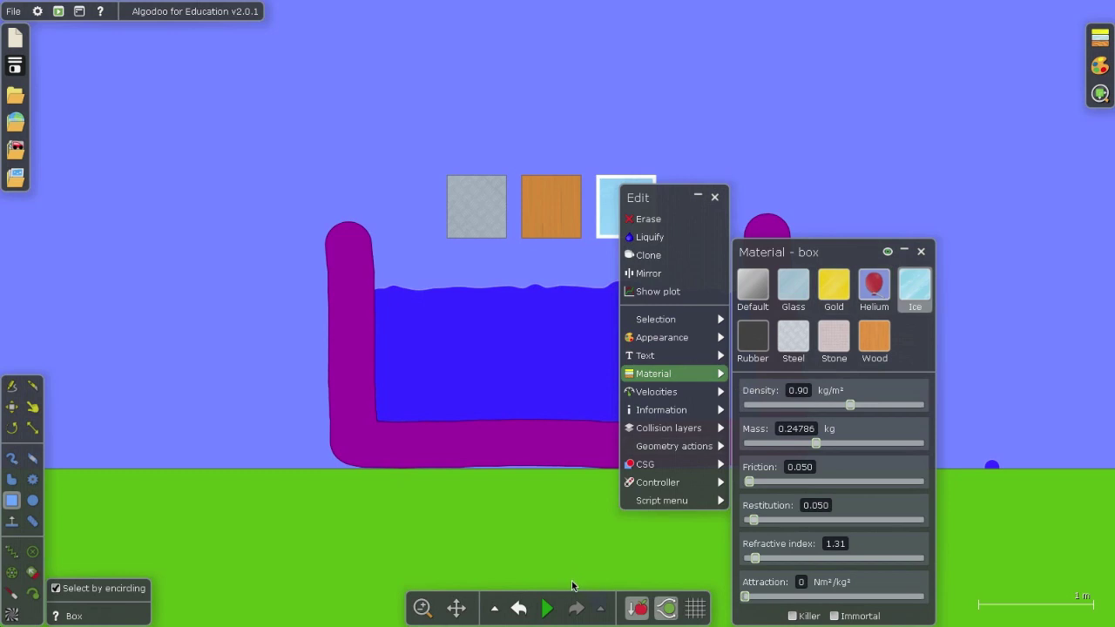
left_click(715, 197)
left_click(546, 607)
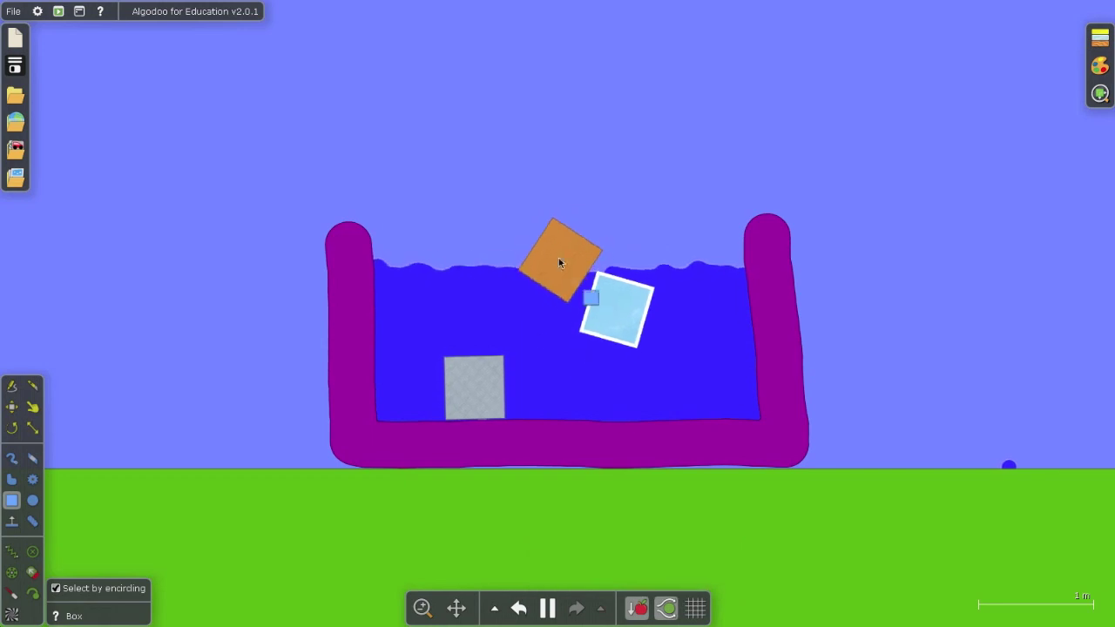
Pull the light-blue and orange boxes around and up out of the water
left_click_drag(570, 261, 61, 426)
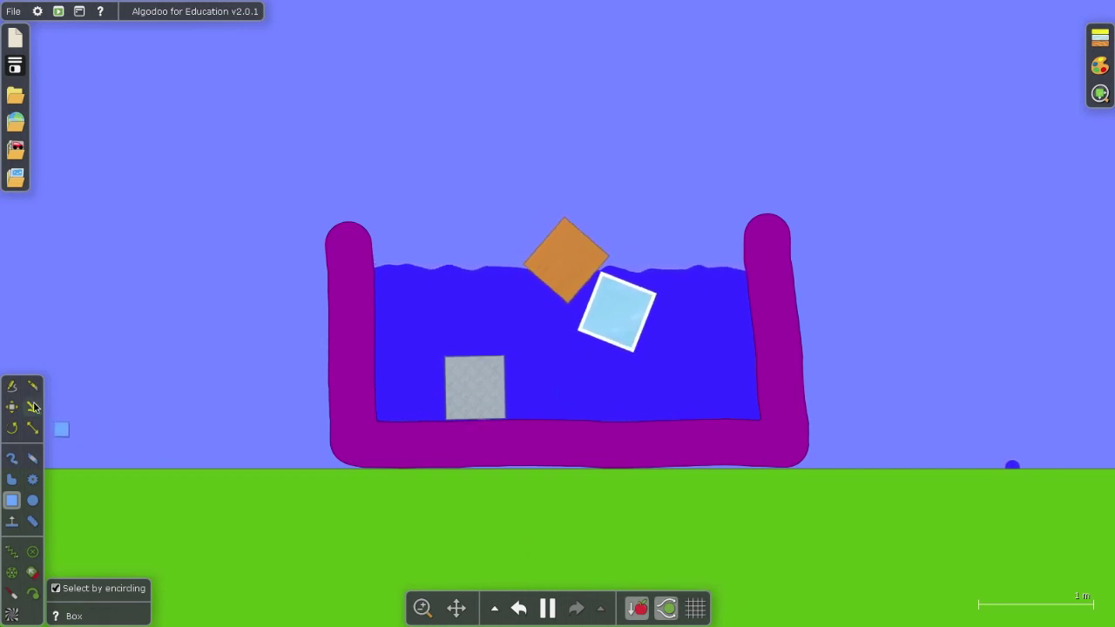
left_click(32, 407)
left_click_drag(627, 348, 595, 266)
left_click_drag(463, 275, 499, 211)
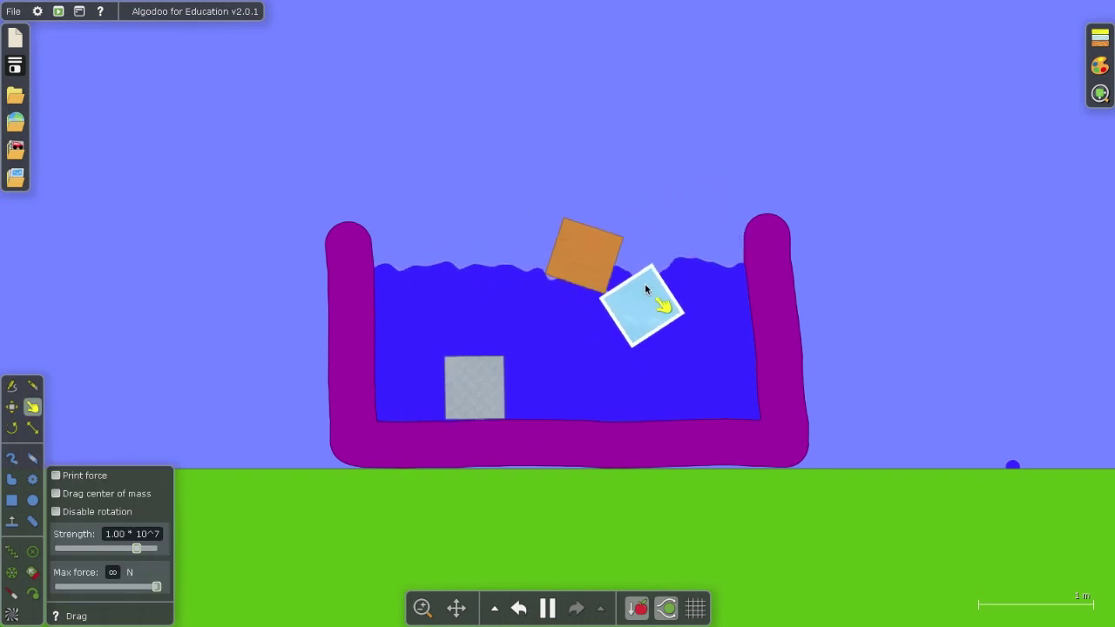
left_click_drag(644, 283, 543, 235)
left_click_drag(473, 274, 649, 279)
Slice through the right purple wall with the Knife so the water spills out
left_click(32, 386)
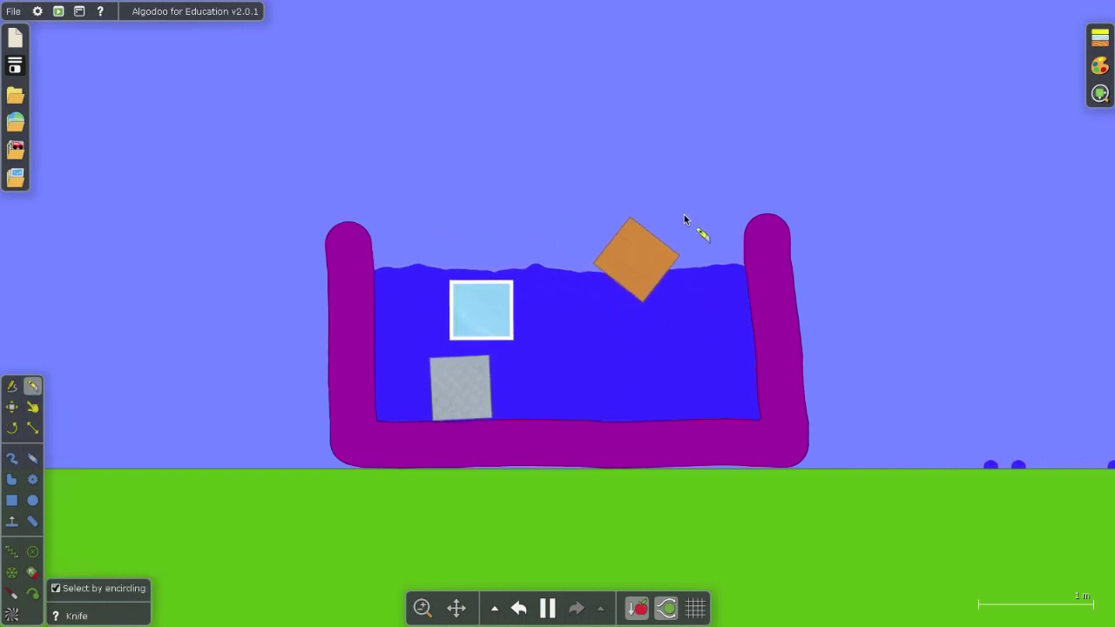
left_click_drag(684, 214, 839, 394)
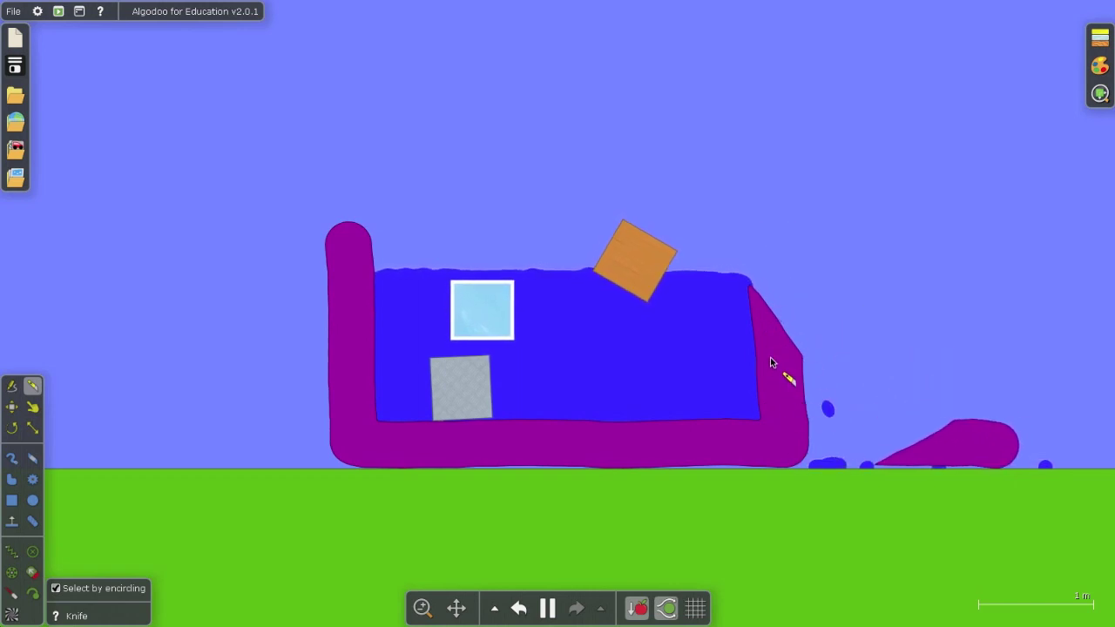
left_click_drag(722, 258, 845, 407)
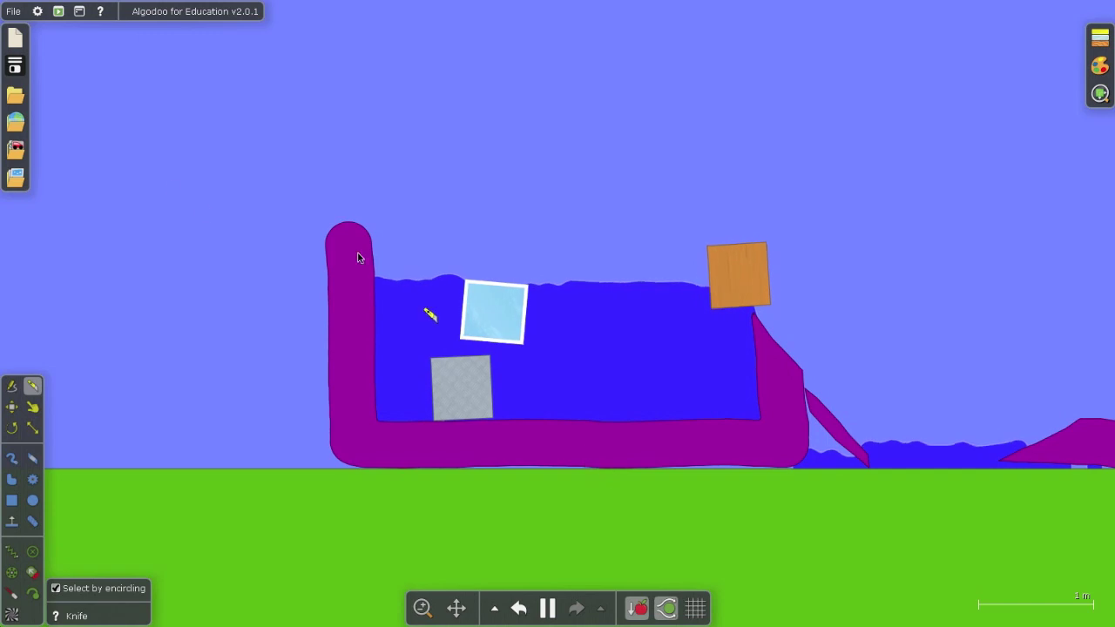
Start a new scene with the Default palette and raise the ground
left_click(14, 37)
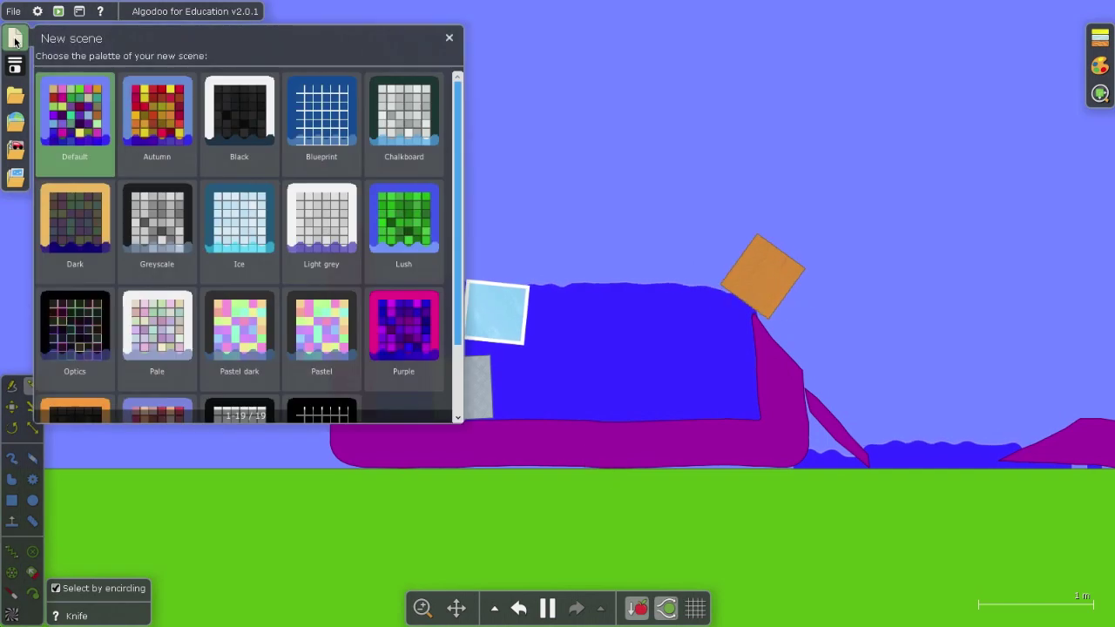
left_click(77, 120)
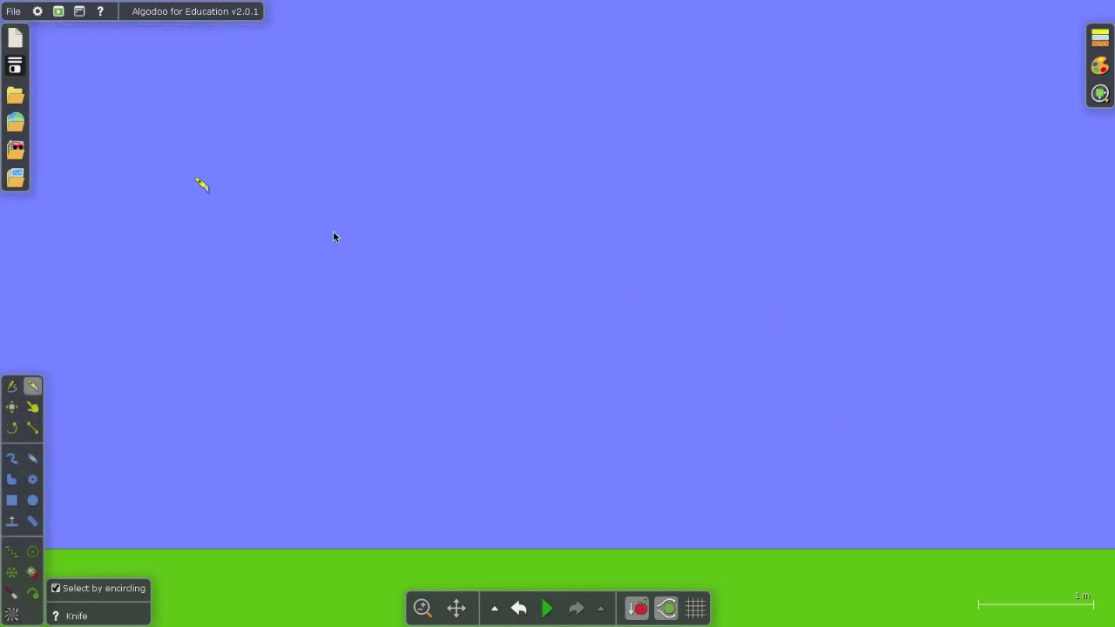
left_click(9, 406)
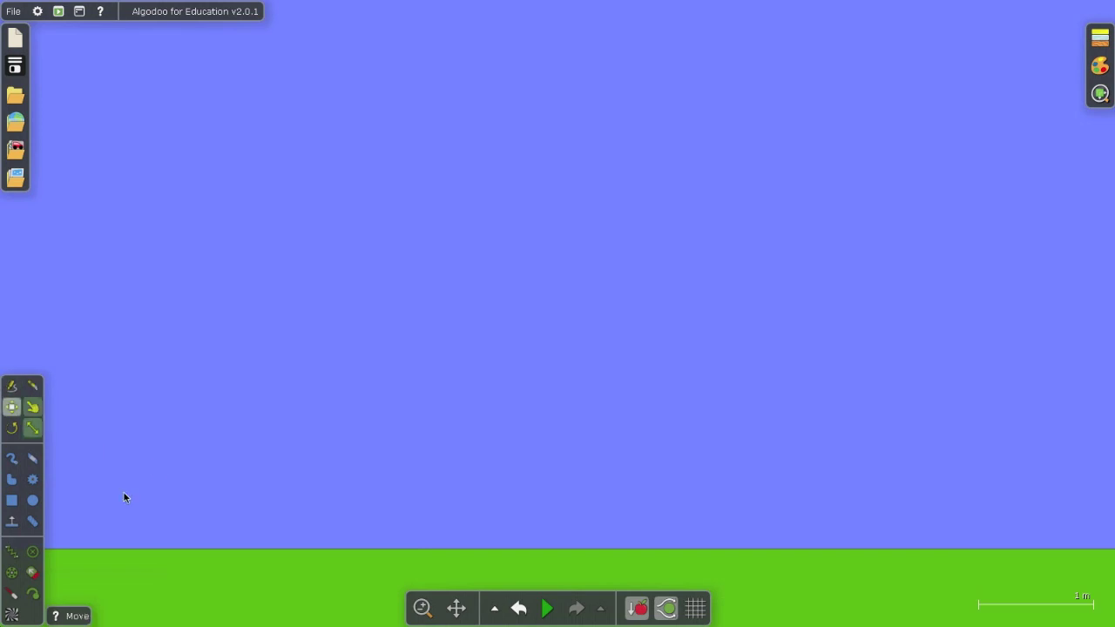
left_click_drag(292, 587, 297, 506)
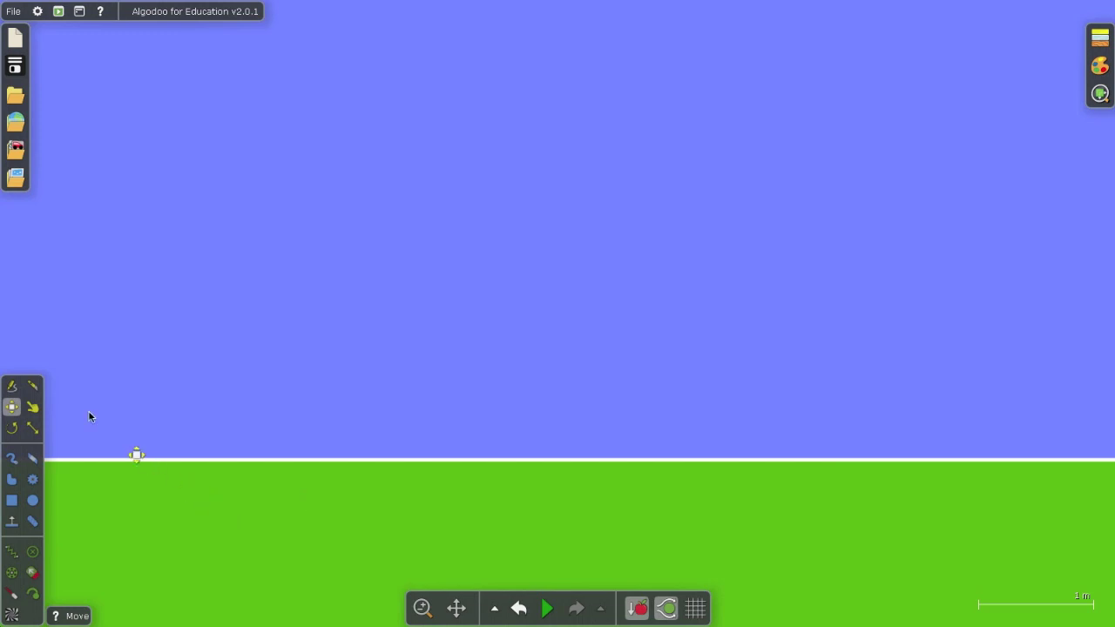
Sketch purple and teal wheel circles side by side and begin the car body outline
left_click(11, 386)
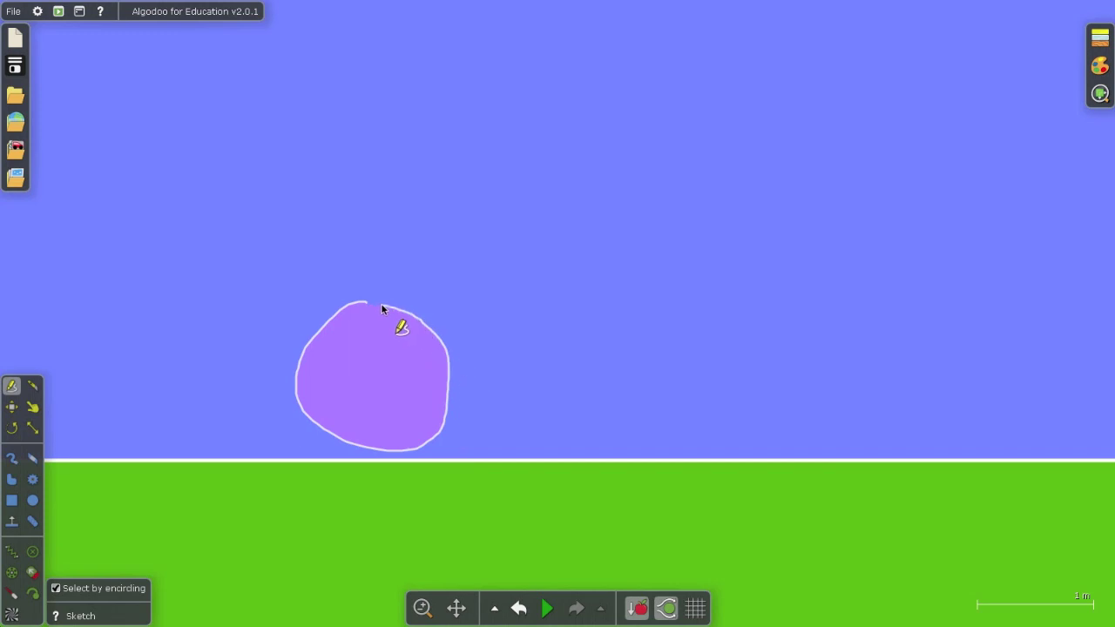
left_click_drag(365, 306, 365, 306)
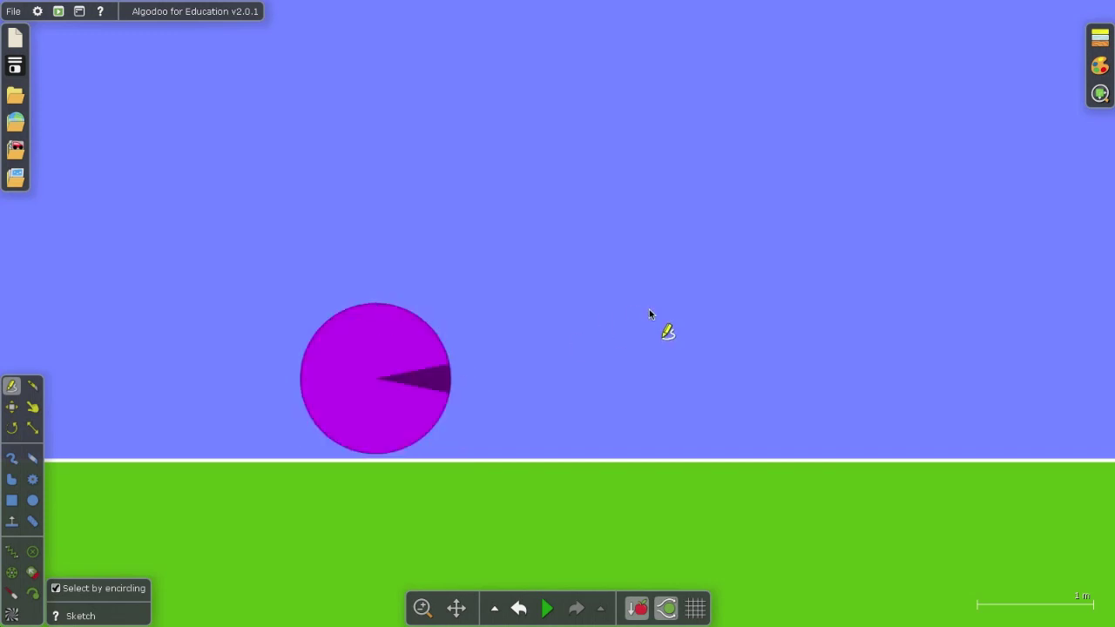
left_click_drag(692, 310, 632, 346)
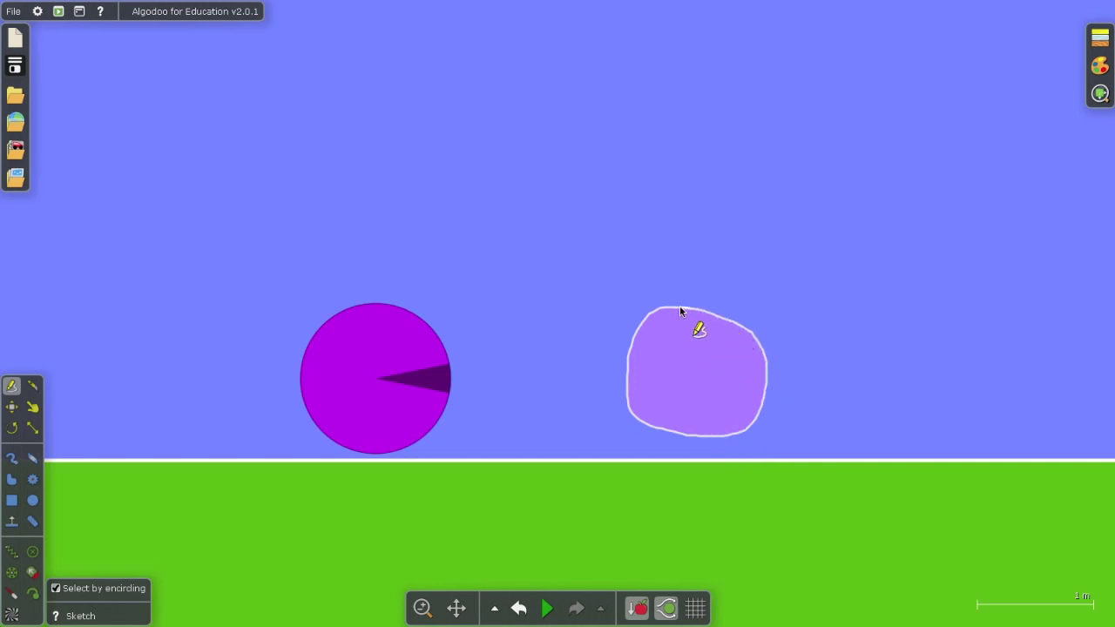
left_click_drag(681, 311, 680, 308)
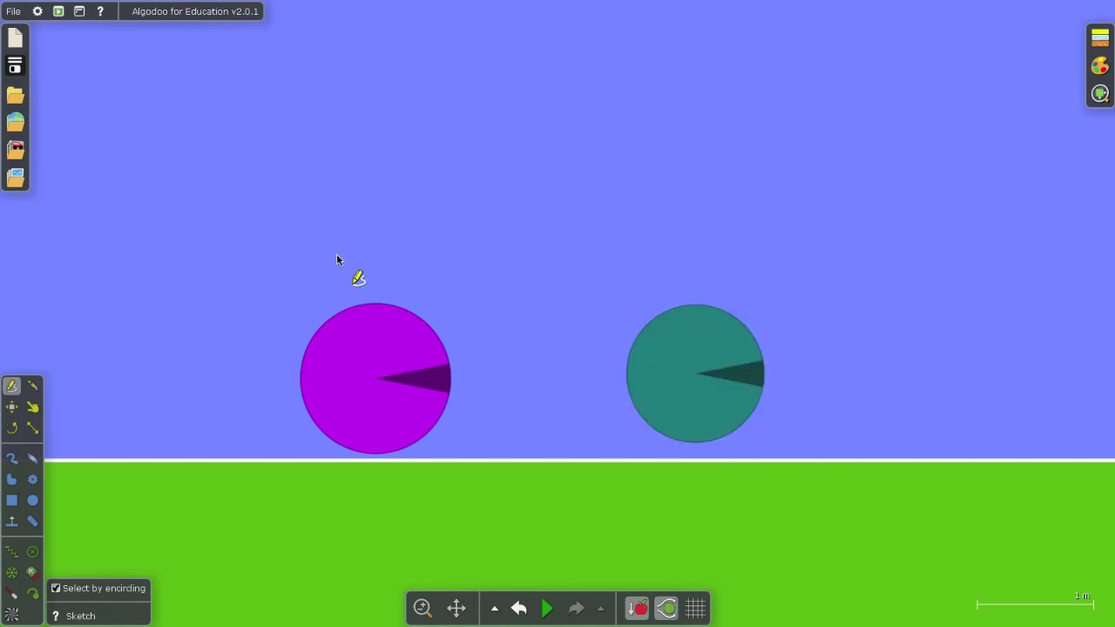
left_click_drag(336, 249, 669, 285)
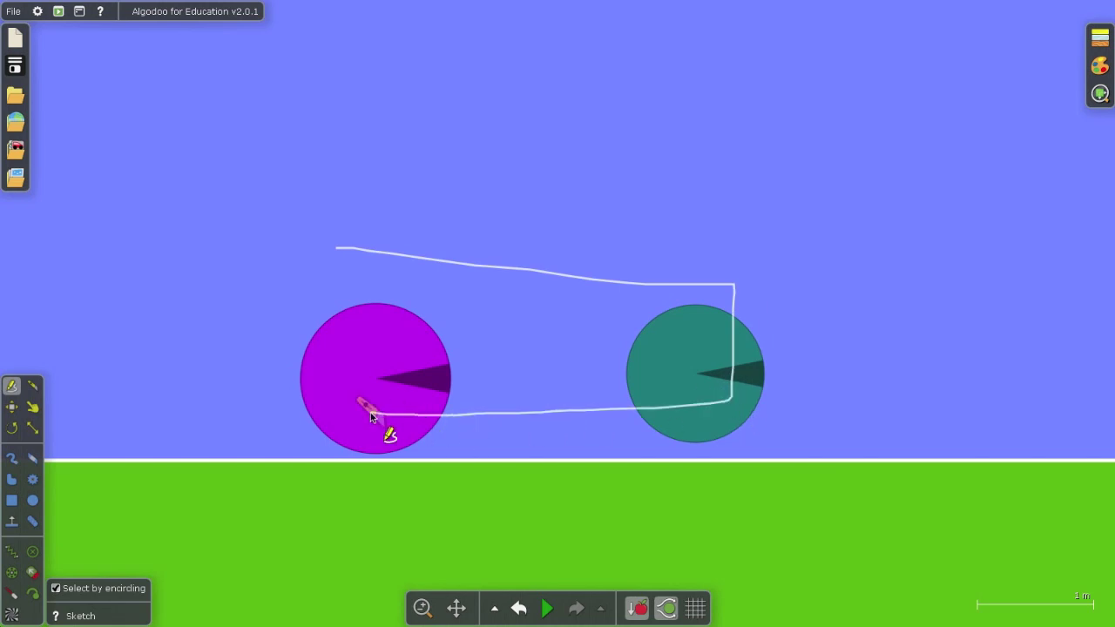
Close the car body into a rectangle and pin the teal wheel to it as an axle
left_click_drag(359, 366, 377, 243)
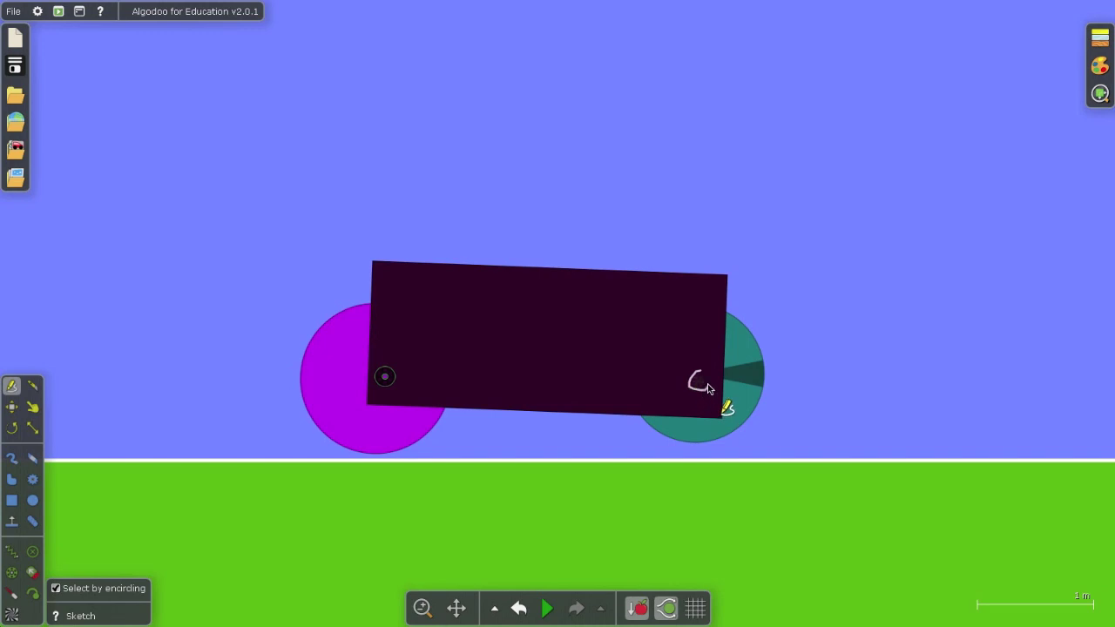
left_click_drag(701, 373, 699, 383)
Run the simulation and pull the car to the left
left_click(547, 608)
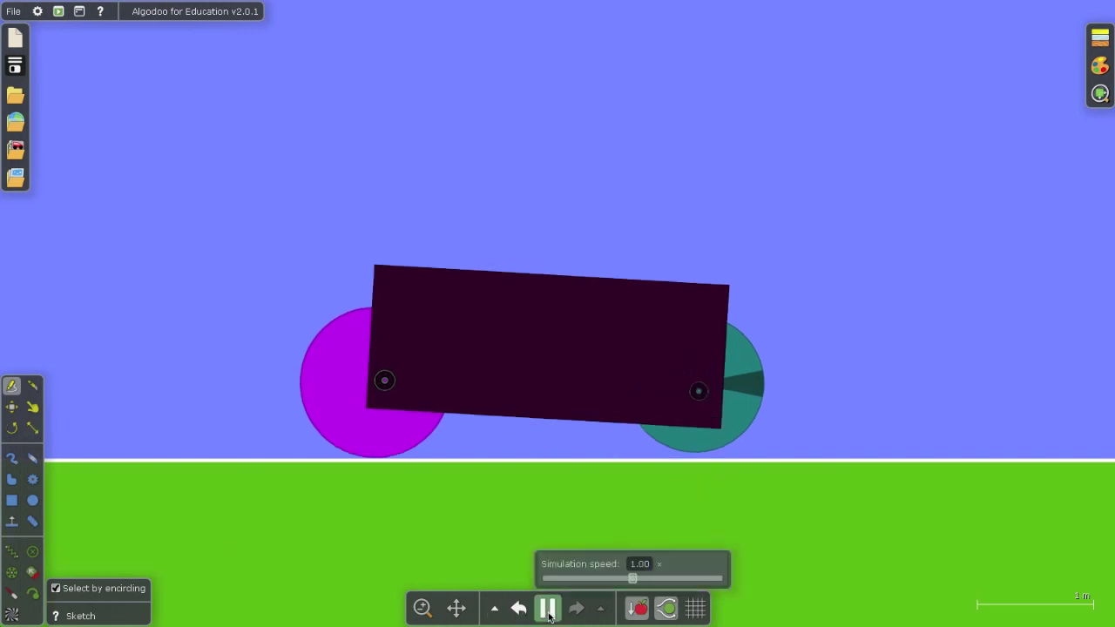
left_click(31, 407)
mouse_move(692, 364)
left_mouse_down()
mouse_move(381, 336)
mouse_move(698, 349)
mouse_move(548, 349)
mouse_move(601, 358)
left_mouse_up()
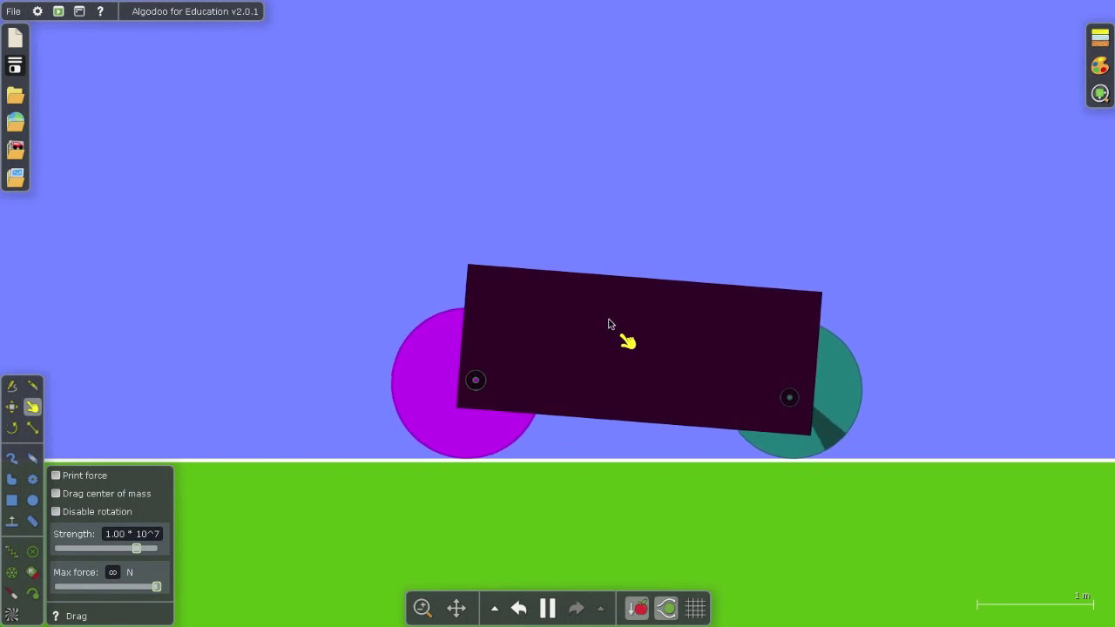
Plot the car body's speed, move the plot to the upper left, and drag the car further left
right_click(613, 315)
left_click(648, 407)
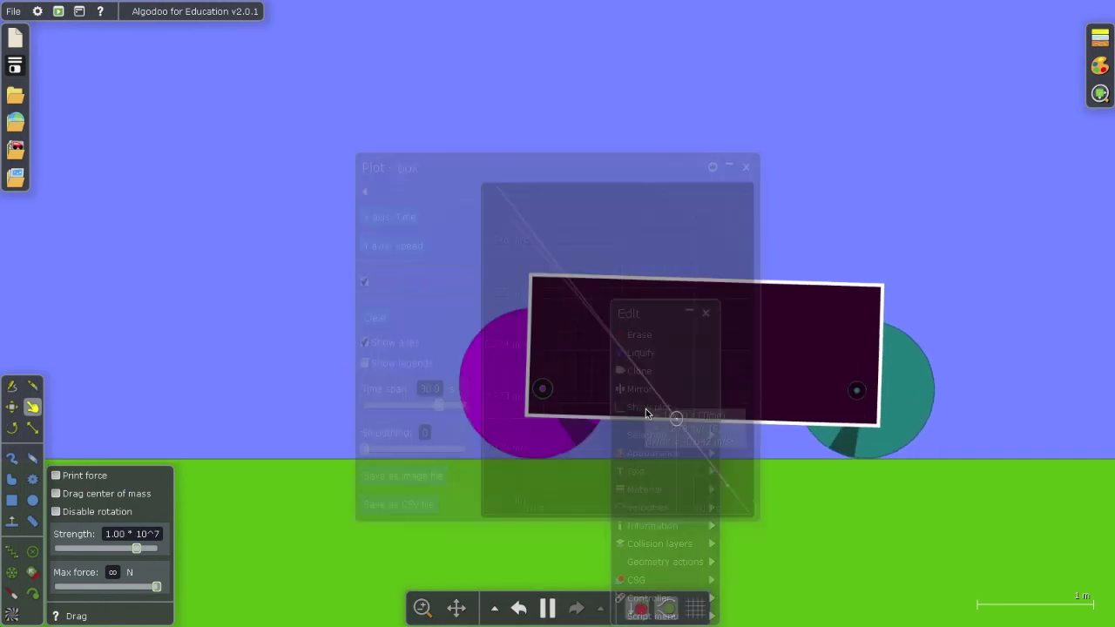
left_click_drag(573, 169, 263, 84)
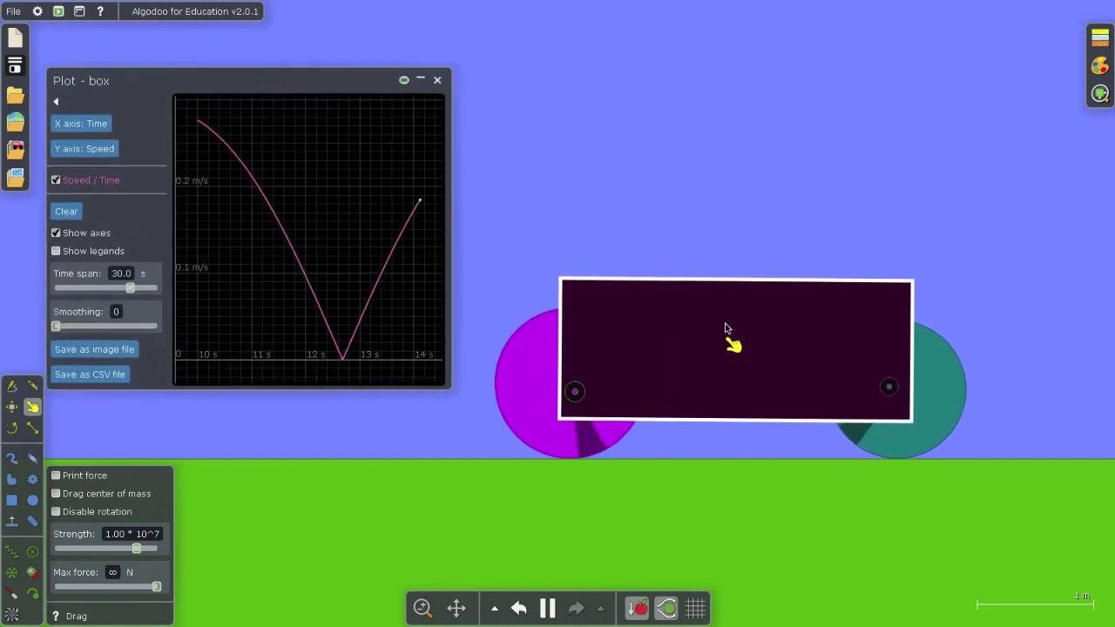
left_click_drag(726, 331, 668, 342)
left_click_drag(613, 346, 416, 347)
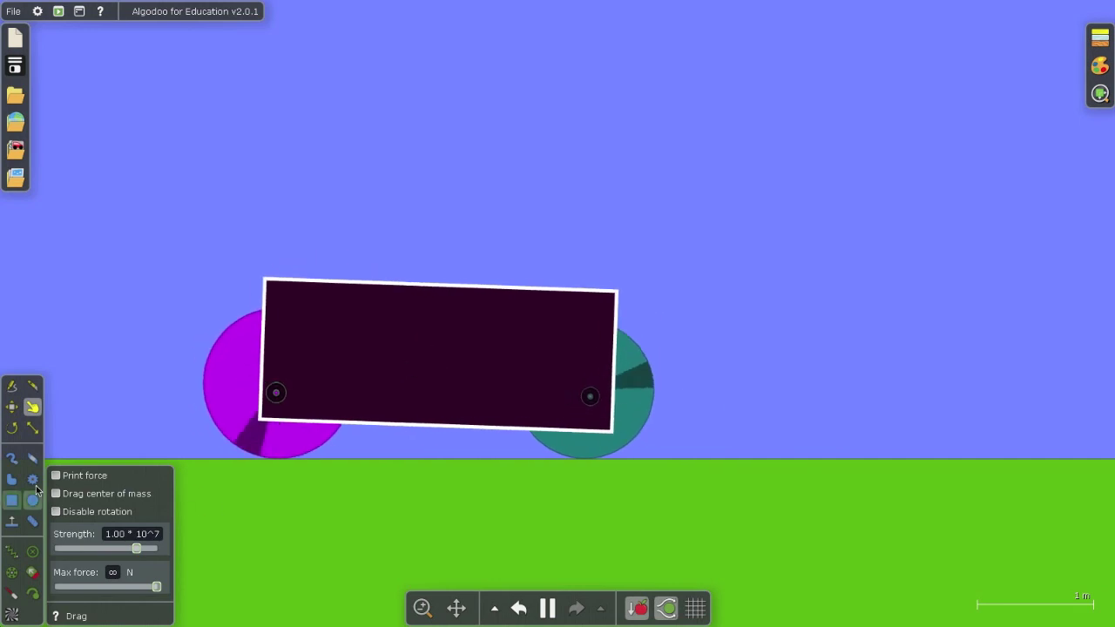
Box-select the whole car with its wheels and axles and clone it
left_click(11, 405)
left_click_drag(182, 234, 719, 465)
right_click(498, 348)
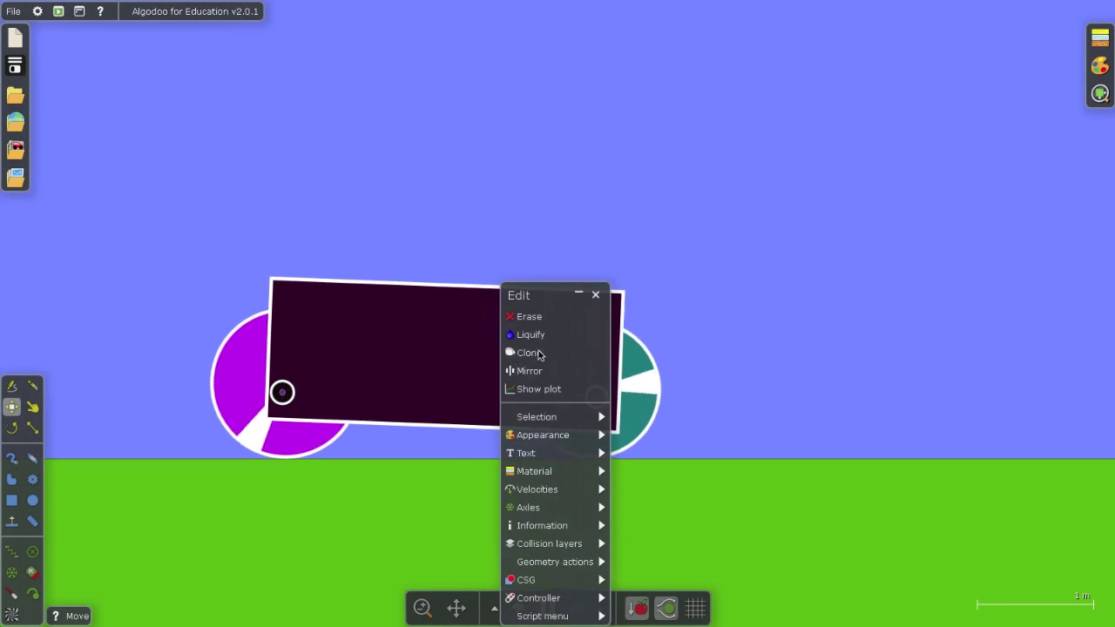
left_click(529, 353)
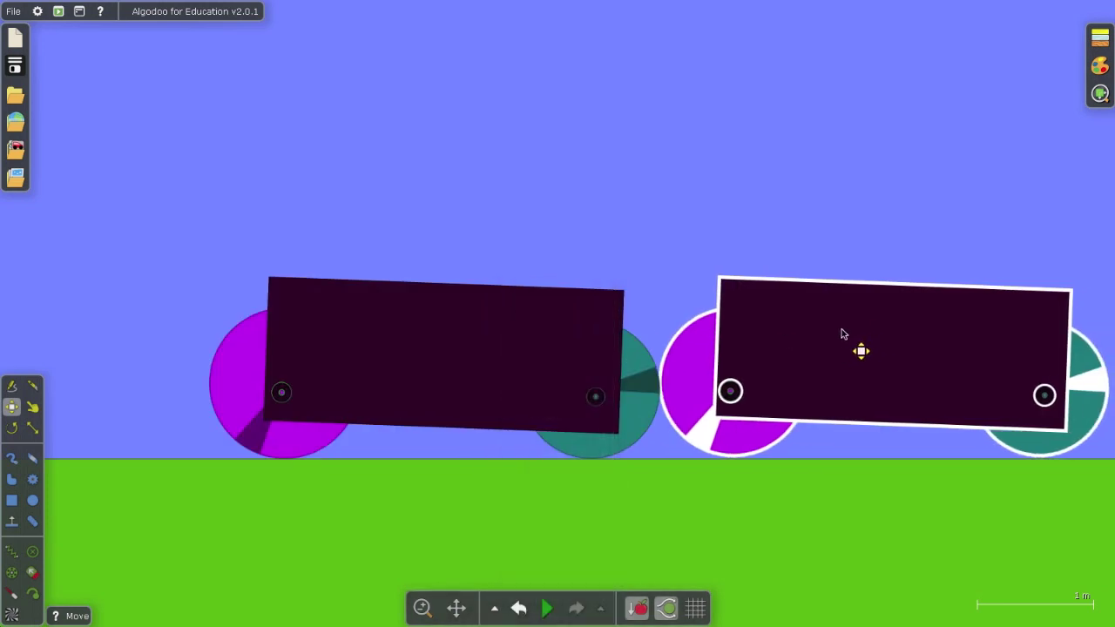
Run the simulation and drag both cars toward each other along the ground
left_click(547, 608)
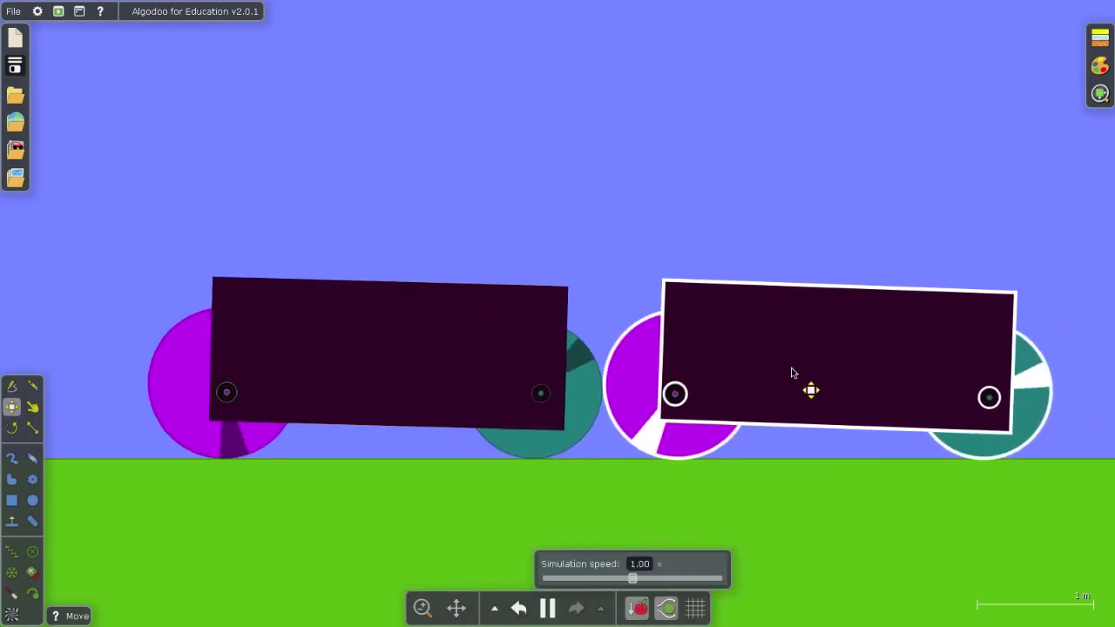
left_click(342, 342)
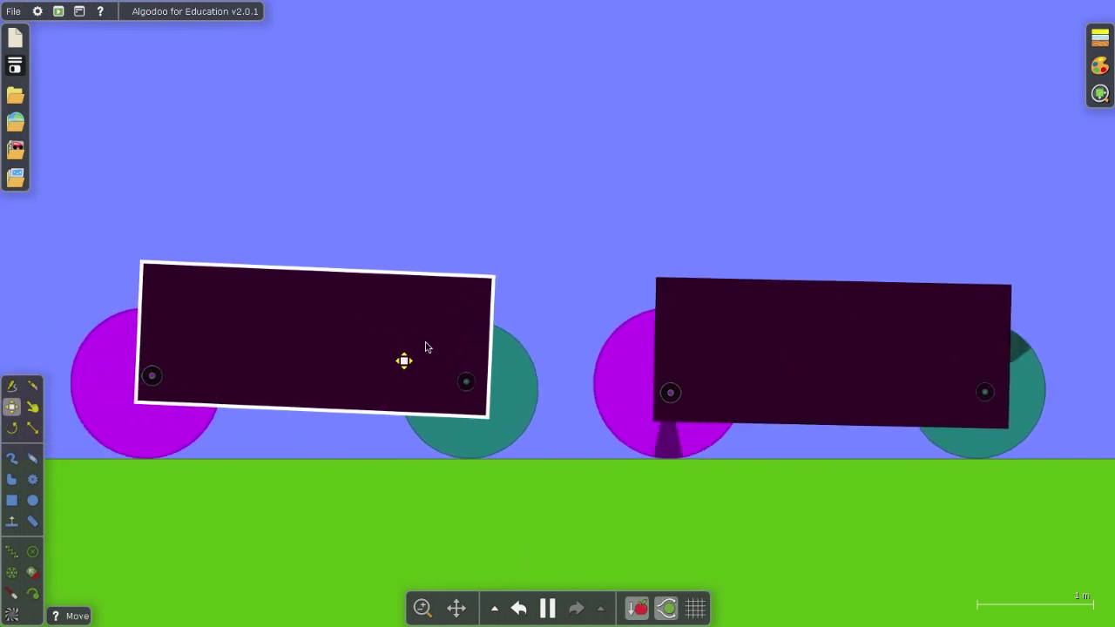
left_click_drag(946, 355, 800, 363)
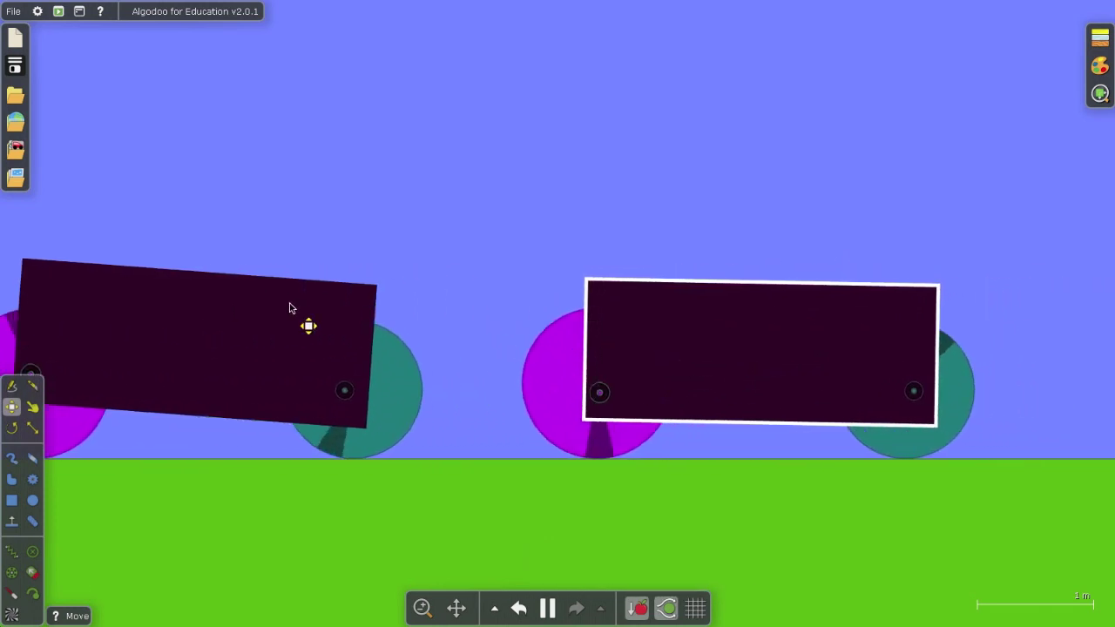
left_click_drag(288, 308, 389, 312)
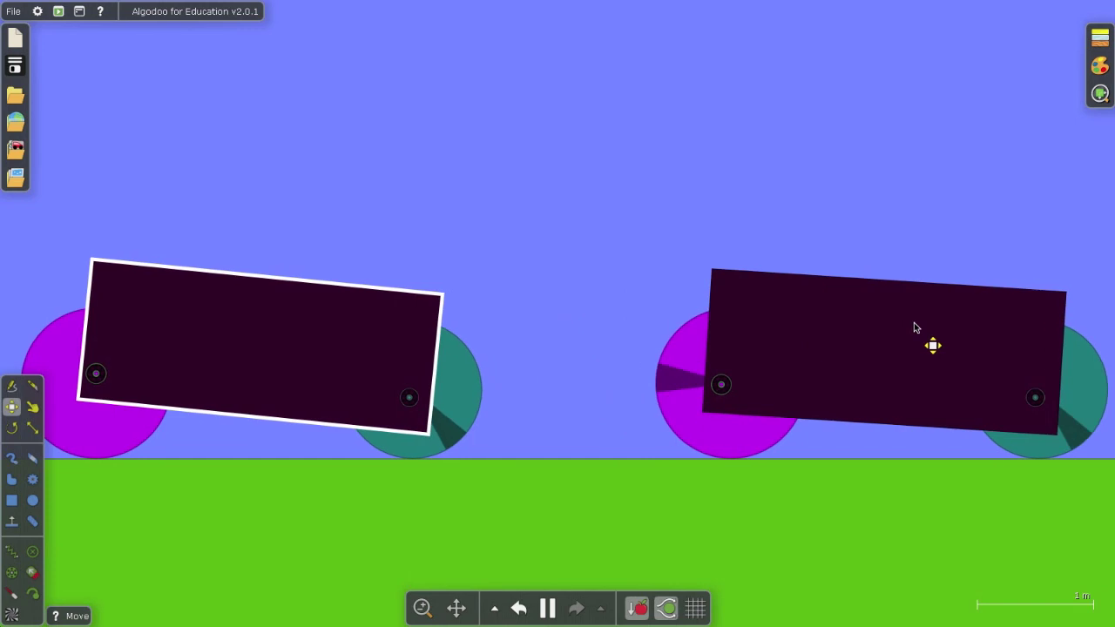
left_click_drag(914, 323, 842, 341)
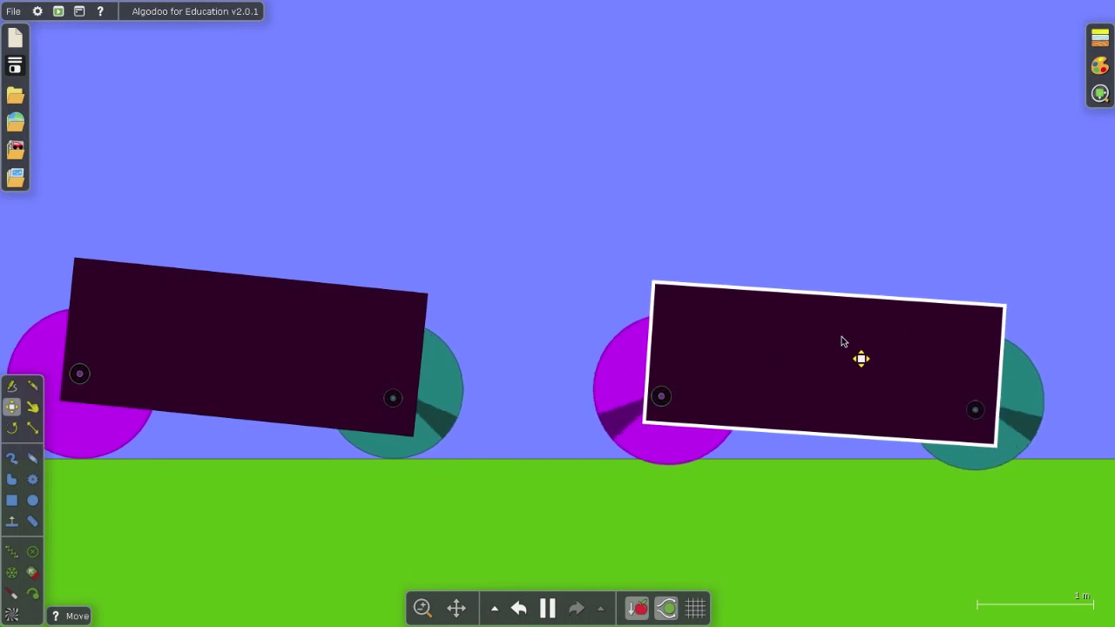
Link the two cars with a spring, then start a new scene
left_click(12, 552)
left_click_drag(291, 336, 667, 343)
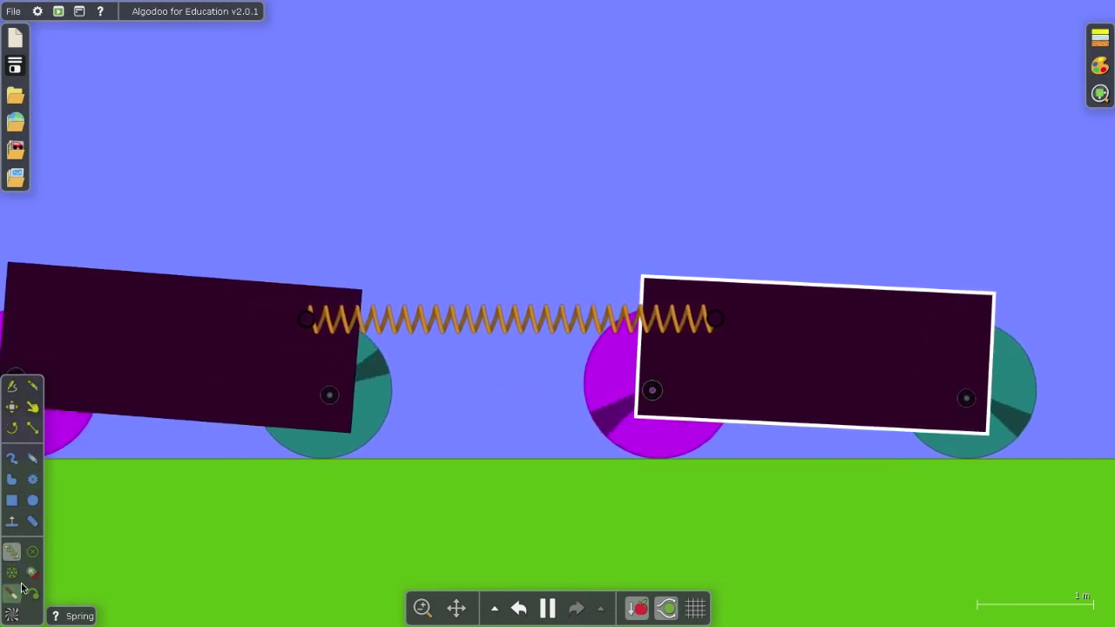
left_click(33, 407)
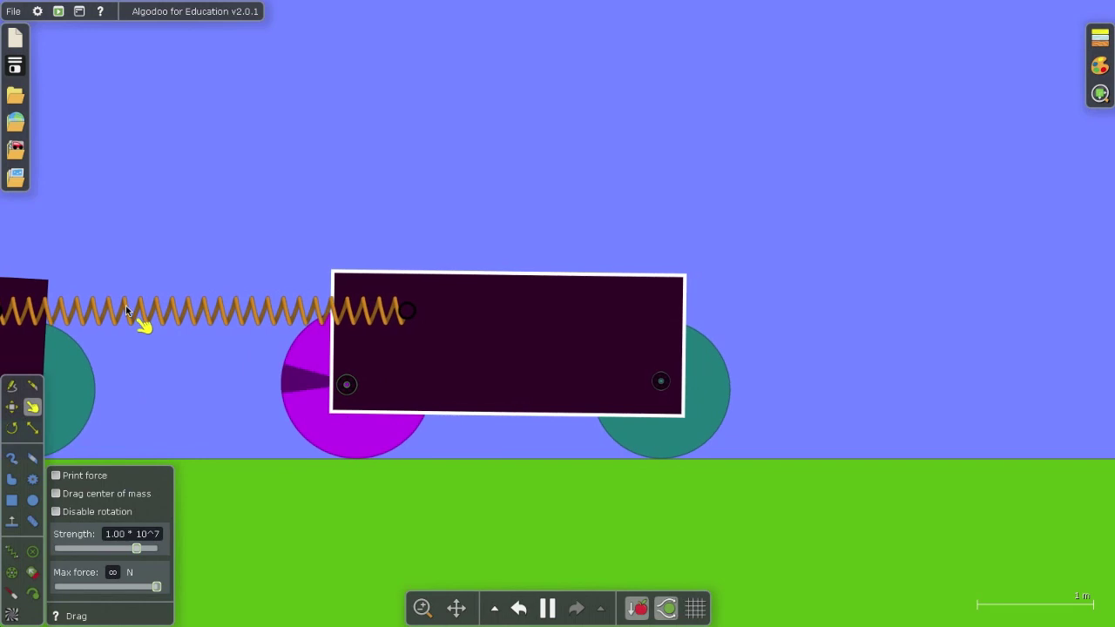
left_click(16, 38)
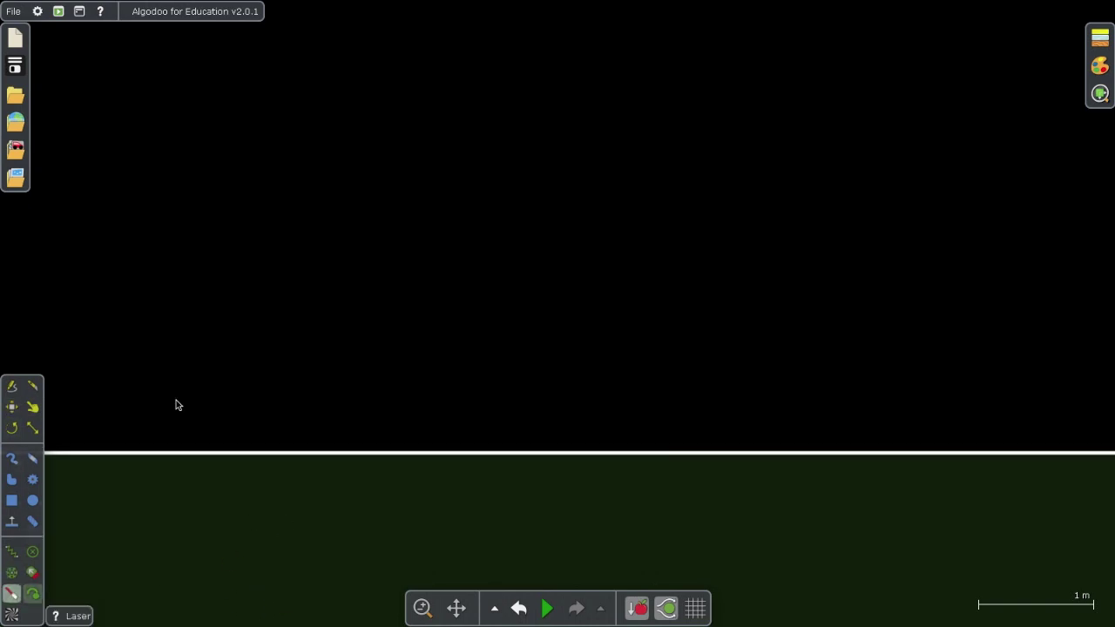
Place a laser pen with a white beam and sketch a triangular prism across it
left_click(292, 235)
right_click(291, 236)
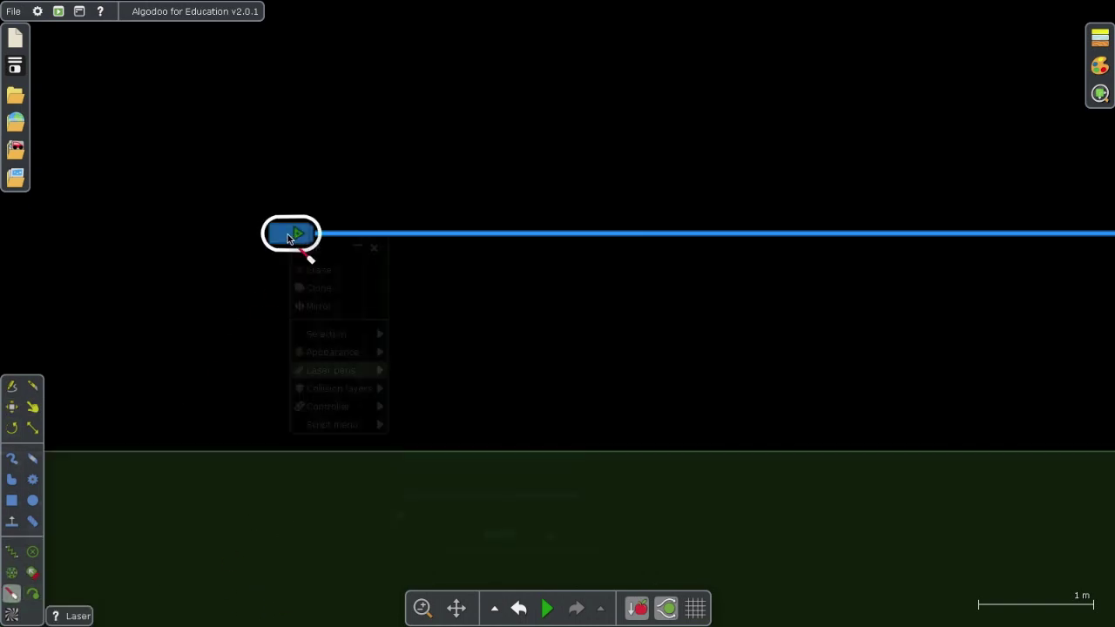
mouse_move(321, 355)
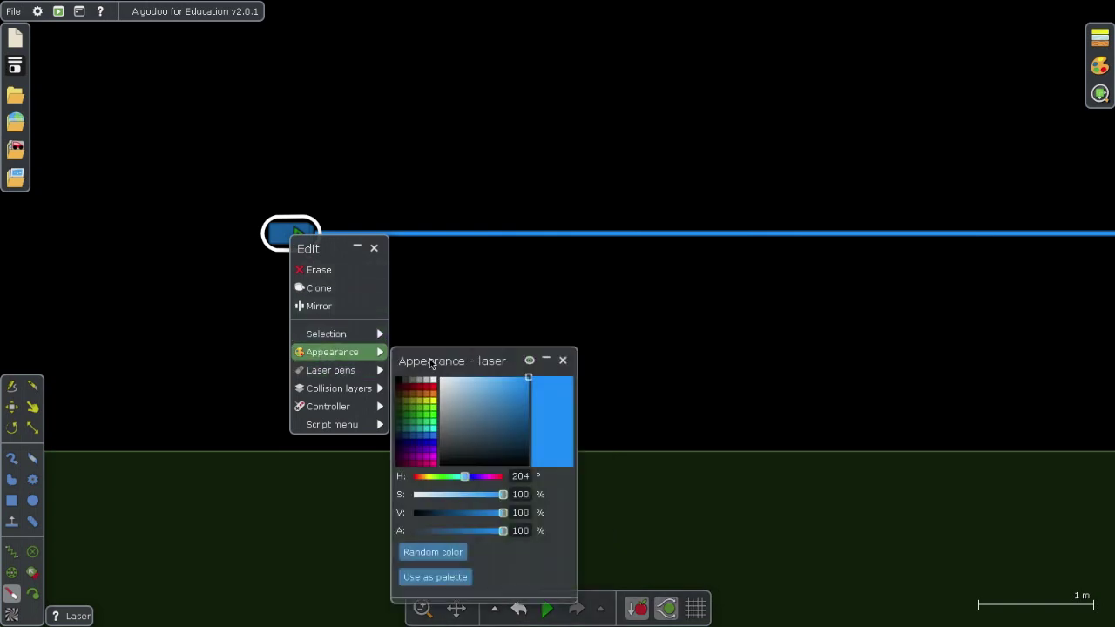
left_click(436, 381)
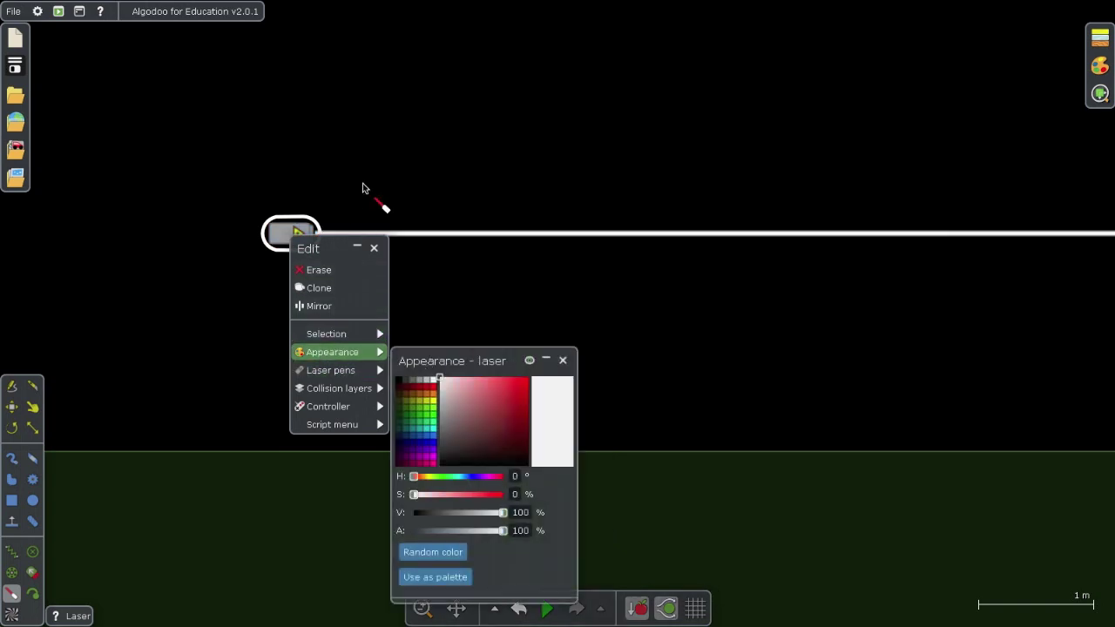
left_click(373, 249)
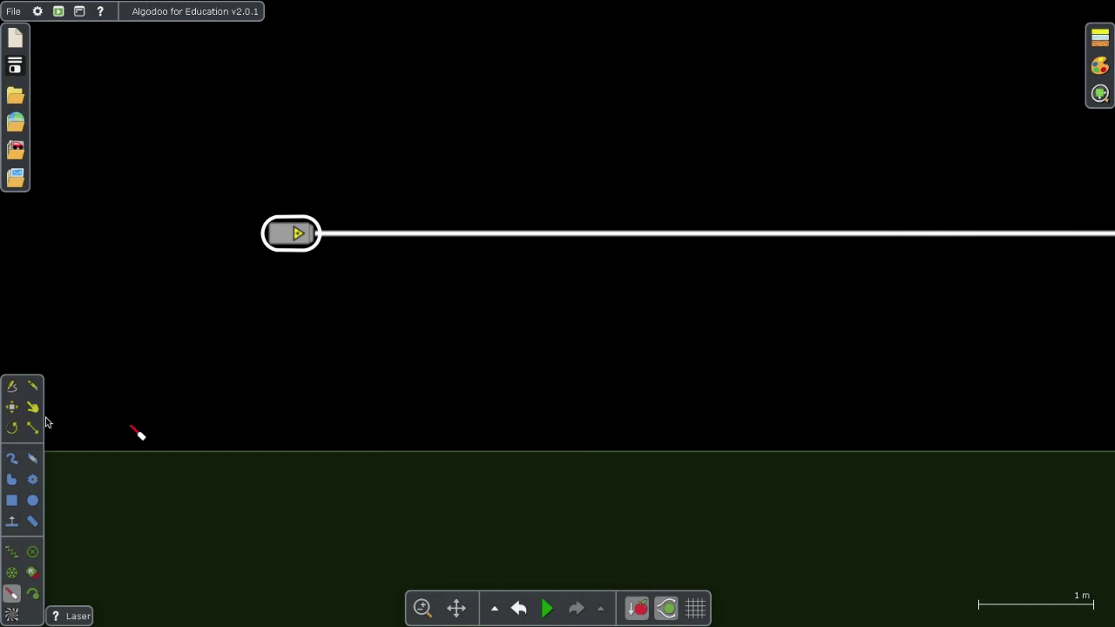
left_click(18, 390)
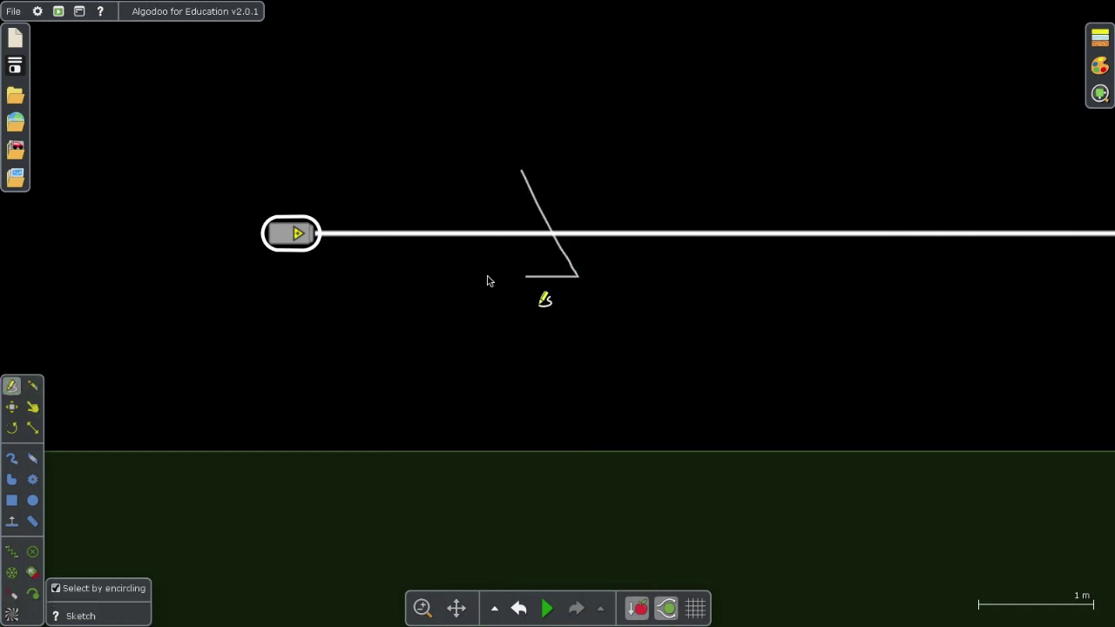
left_click_drag(488, 280, 520, 177)
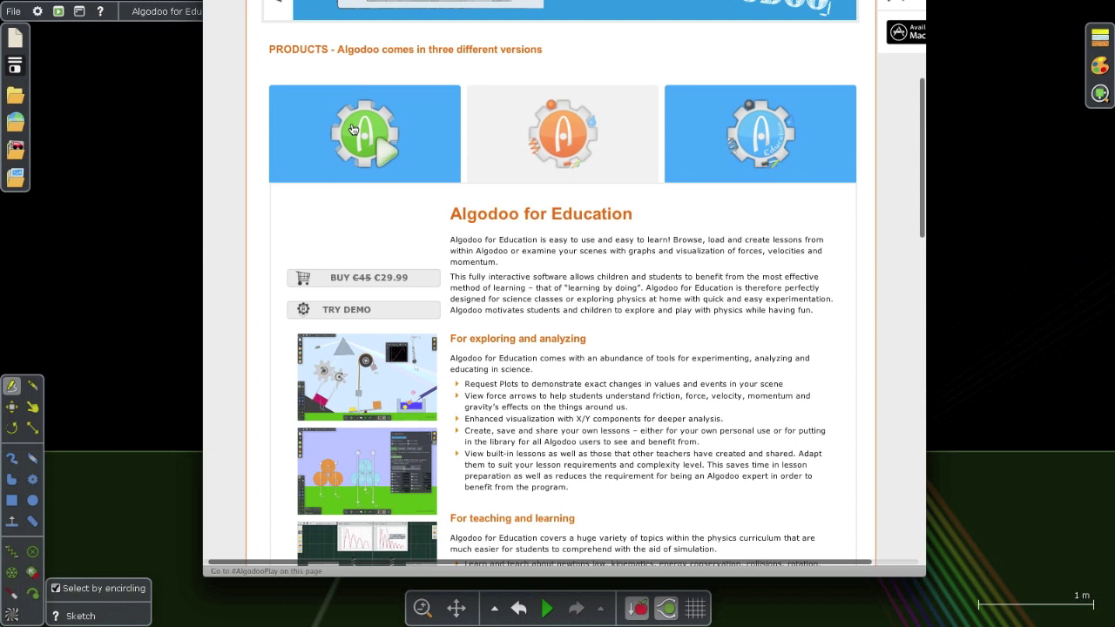
left_click(353, 130)
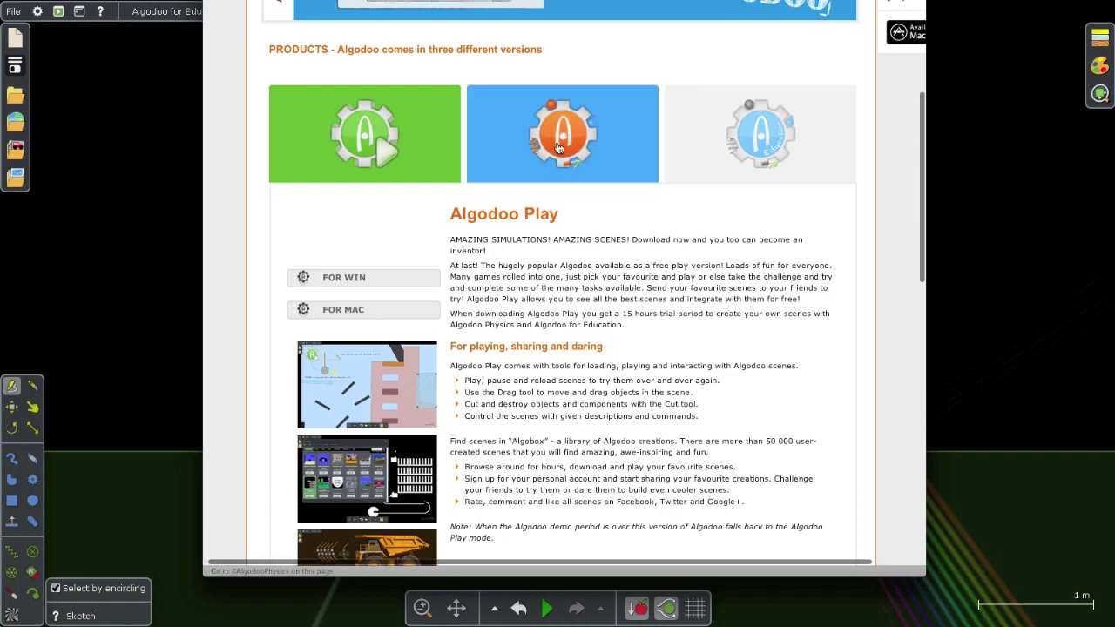
left_click(558, 148)
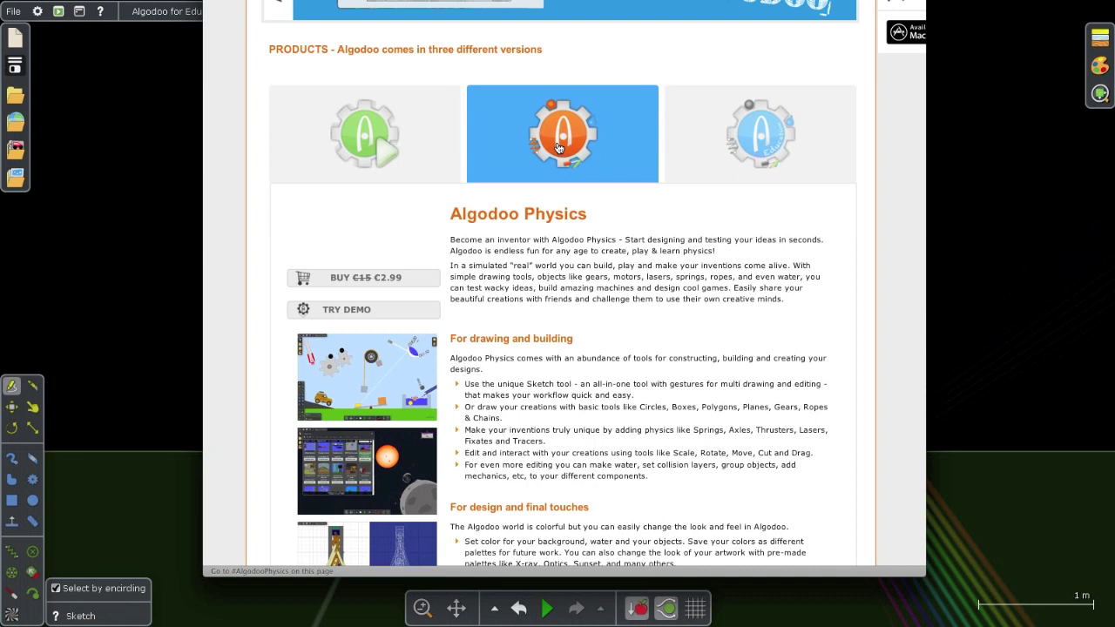
left_click(758, 136)
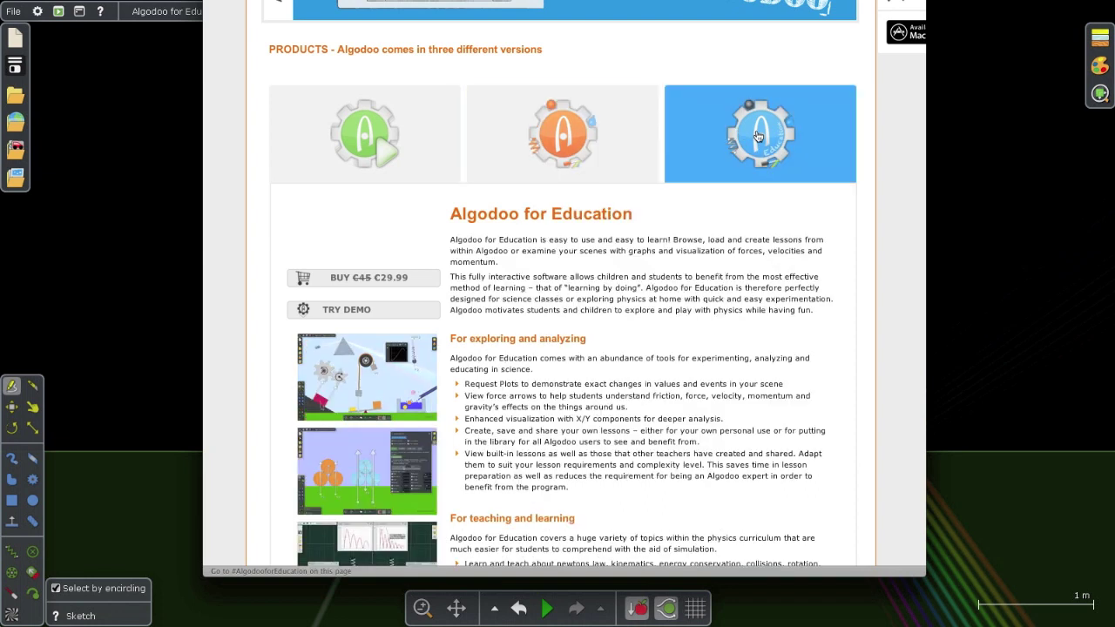